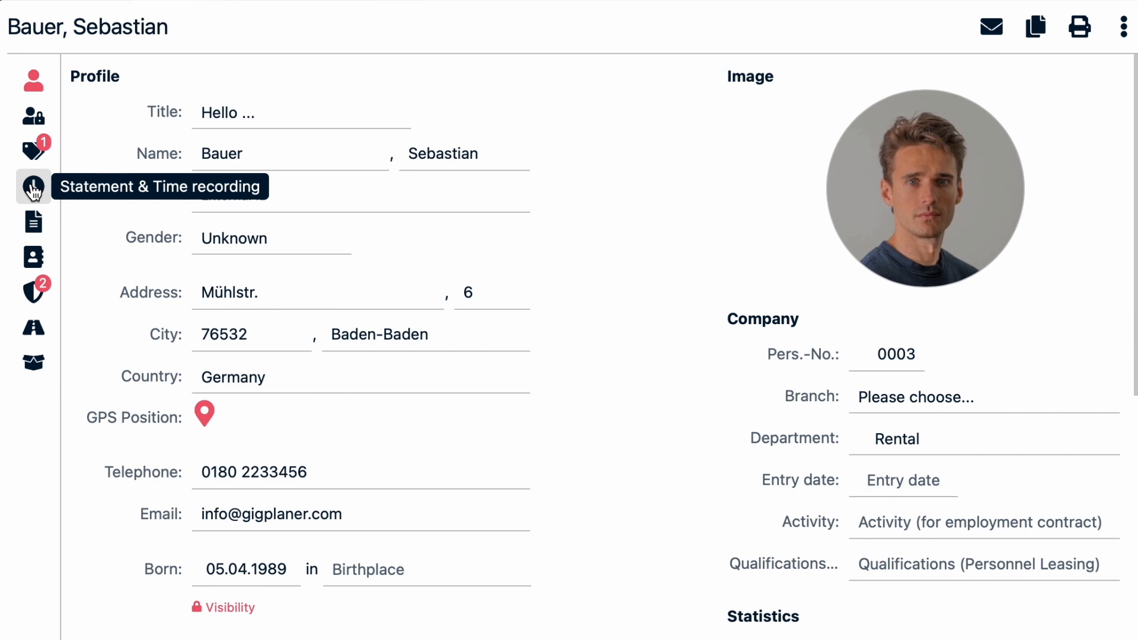
- Open the employee's statement and time recording period valid from 01.01.2020 for editing
left_click(34, 190)
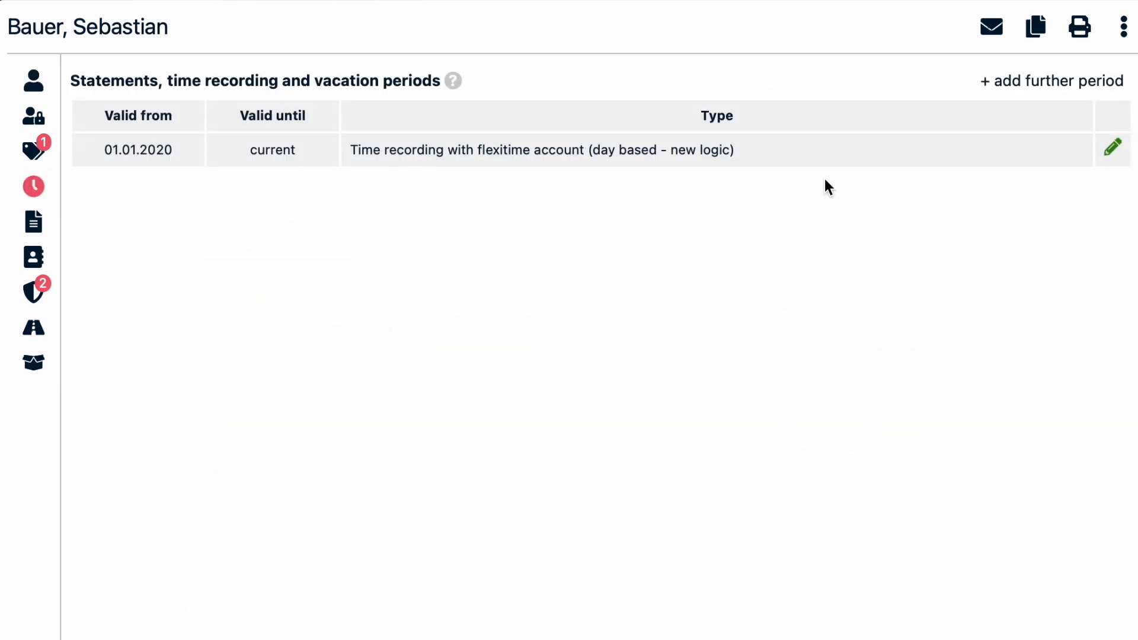
left_click(1123, 147)
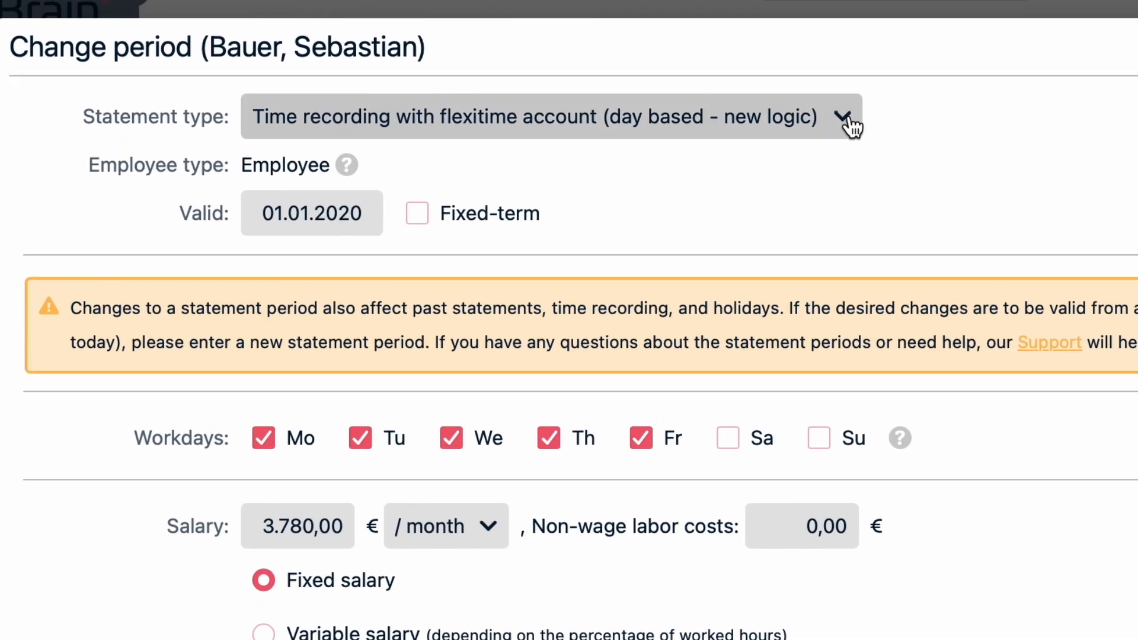
- Choose the statement type Time recording with flexitime account (day based - new logic) and the salary basis per month
left_click(695, 85)
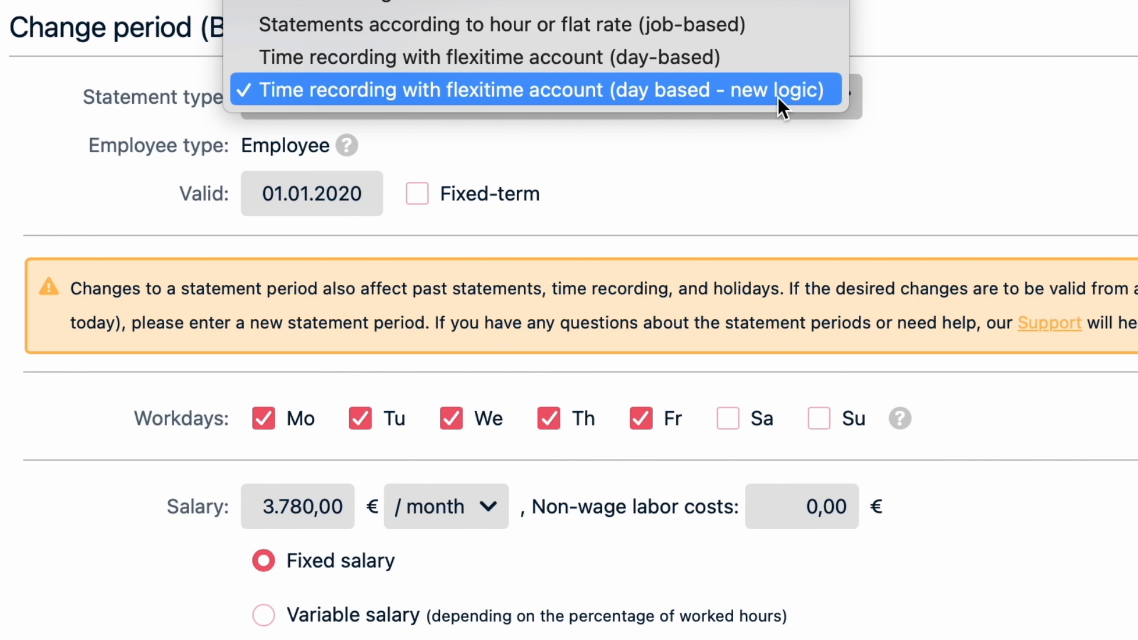
left_click(778, 98)
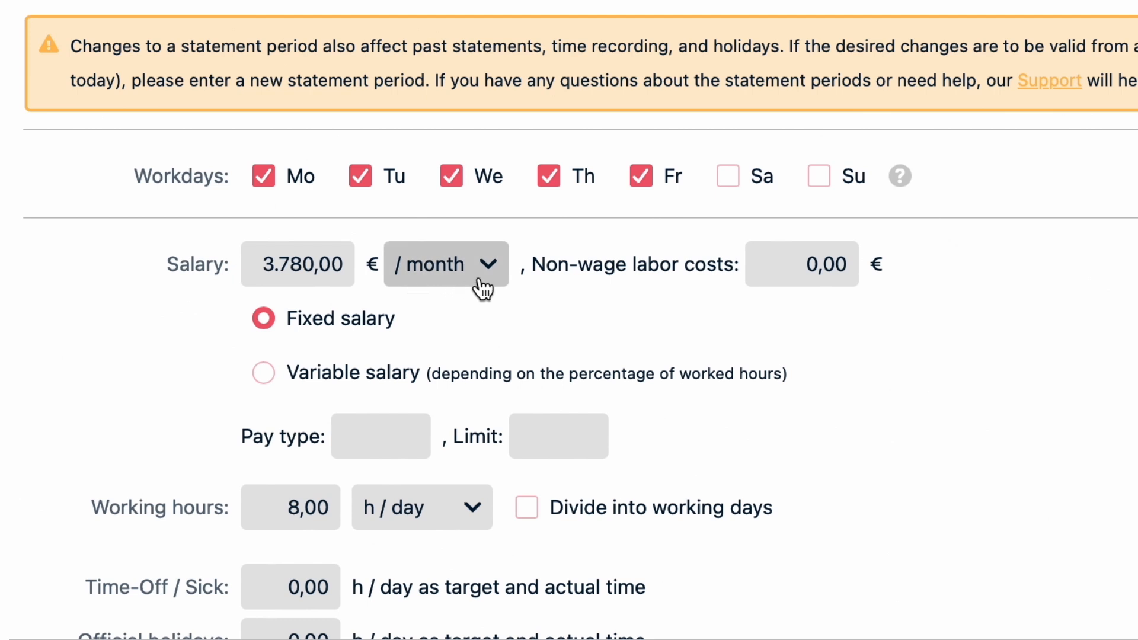
left_click(493, 276)
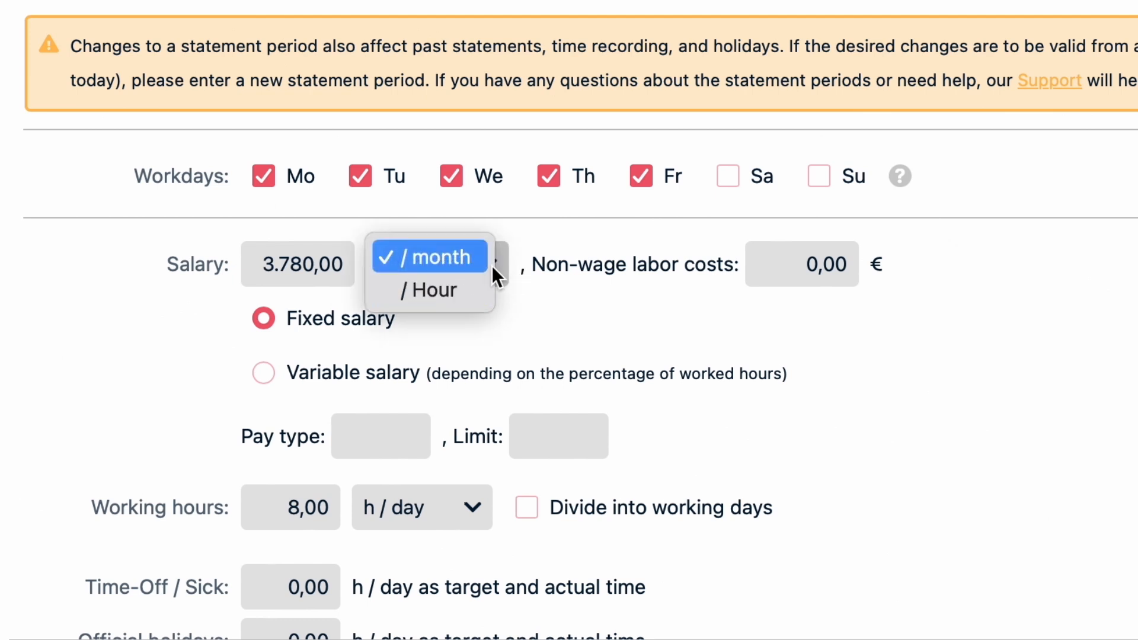
left_click(492, 266)
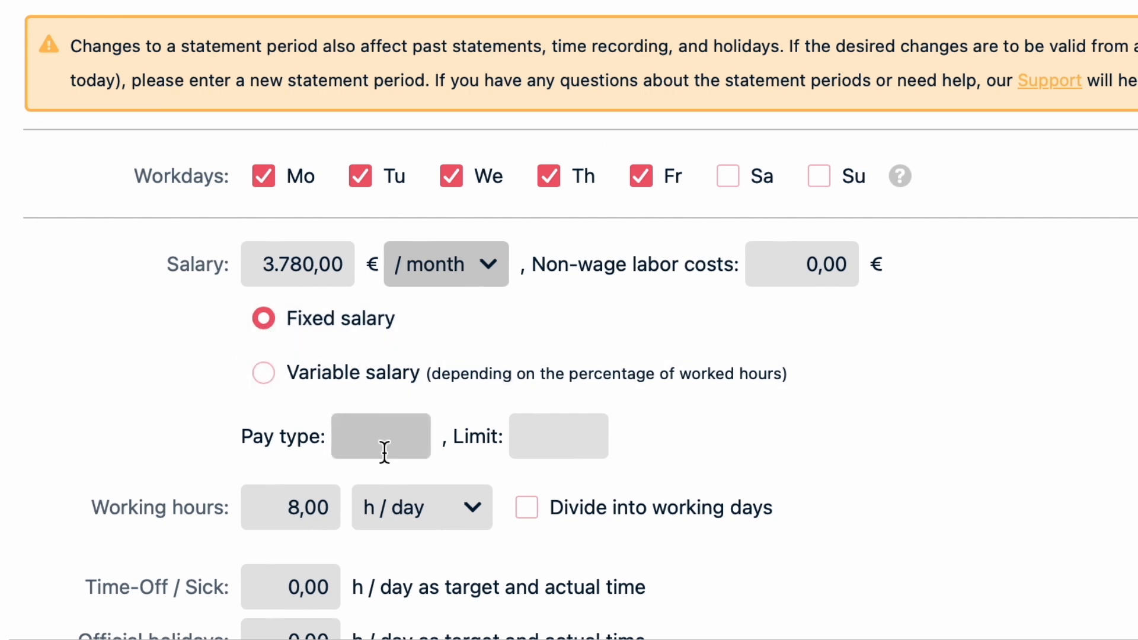
- Try working hours per month with division into working days, and restore h / day without division
scroll(384, 453, "down", 8)
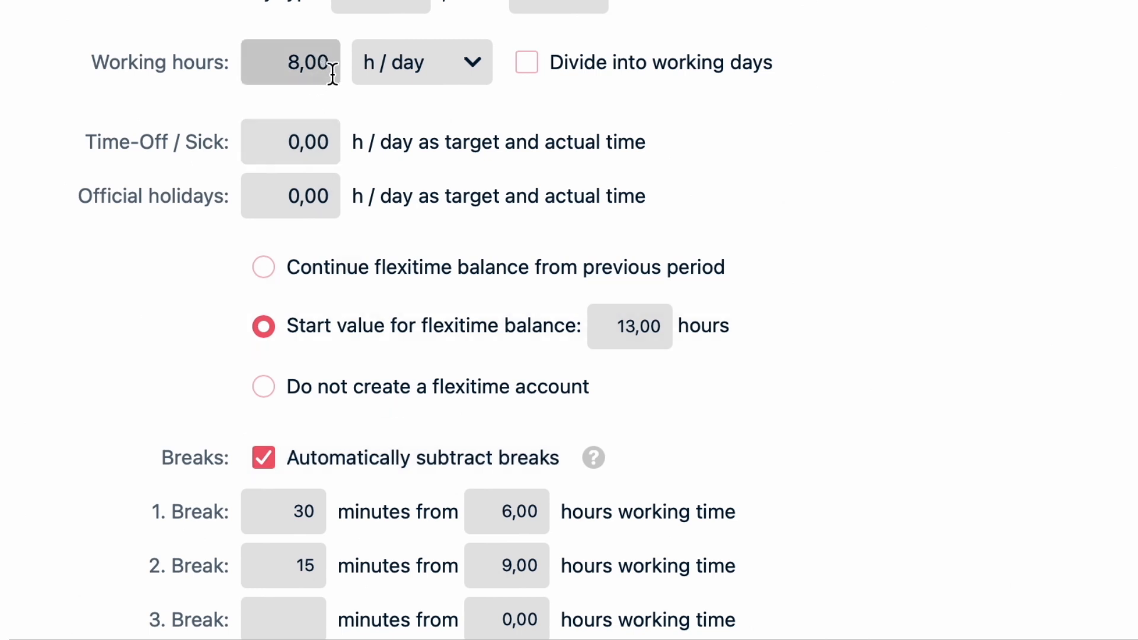
left_click(474, 62)
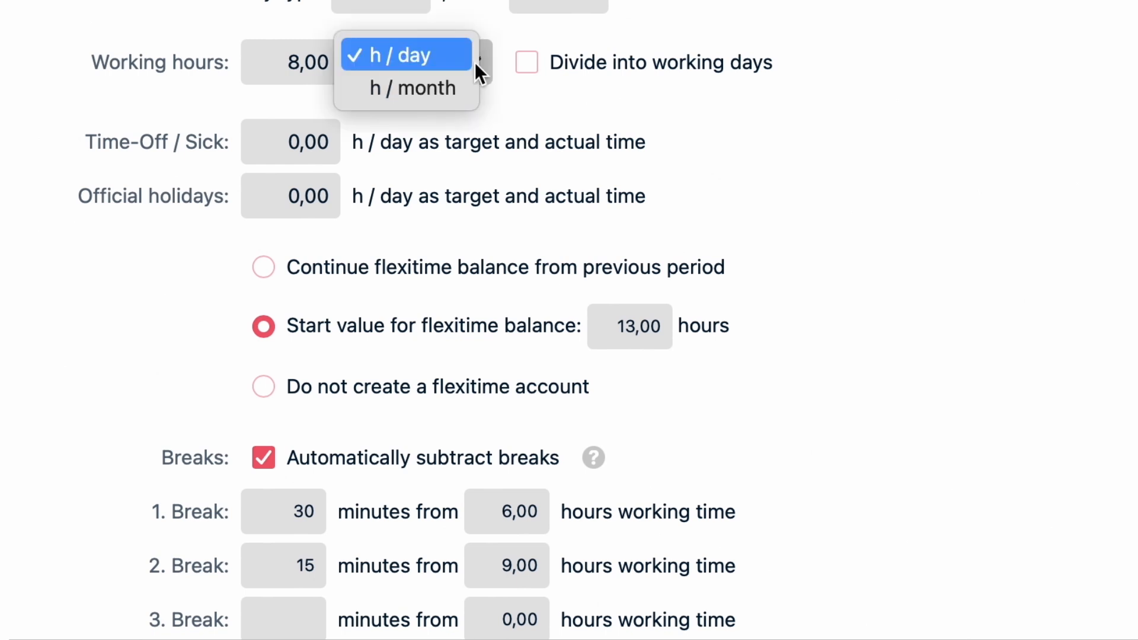
left_click(466, 90)
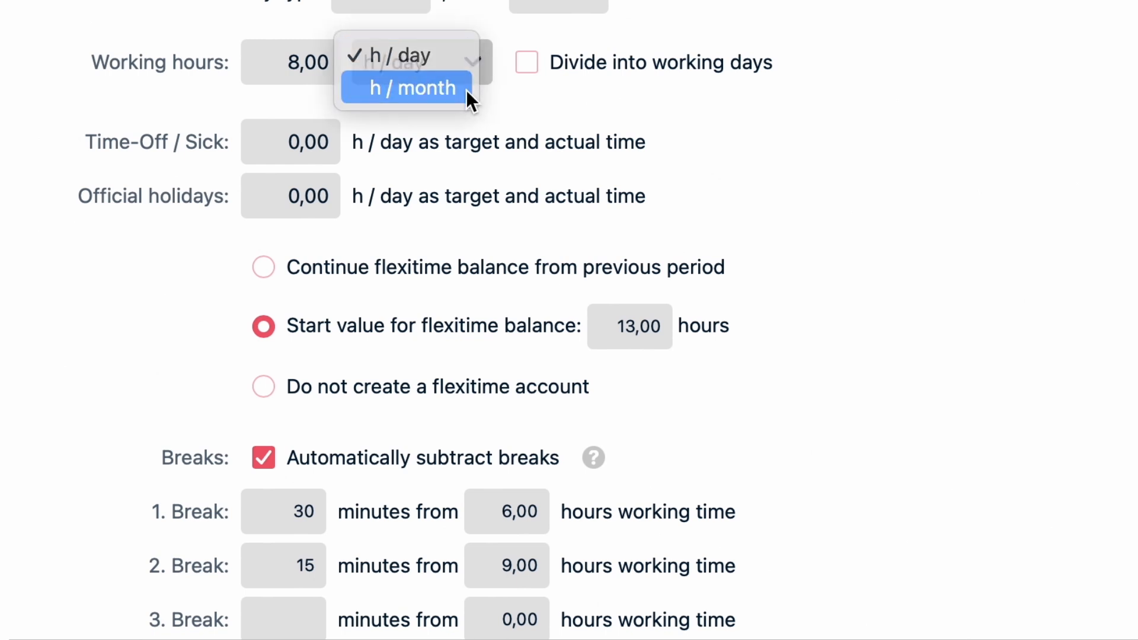
left_click(528, 63)
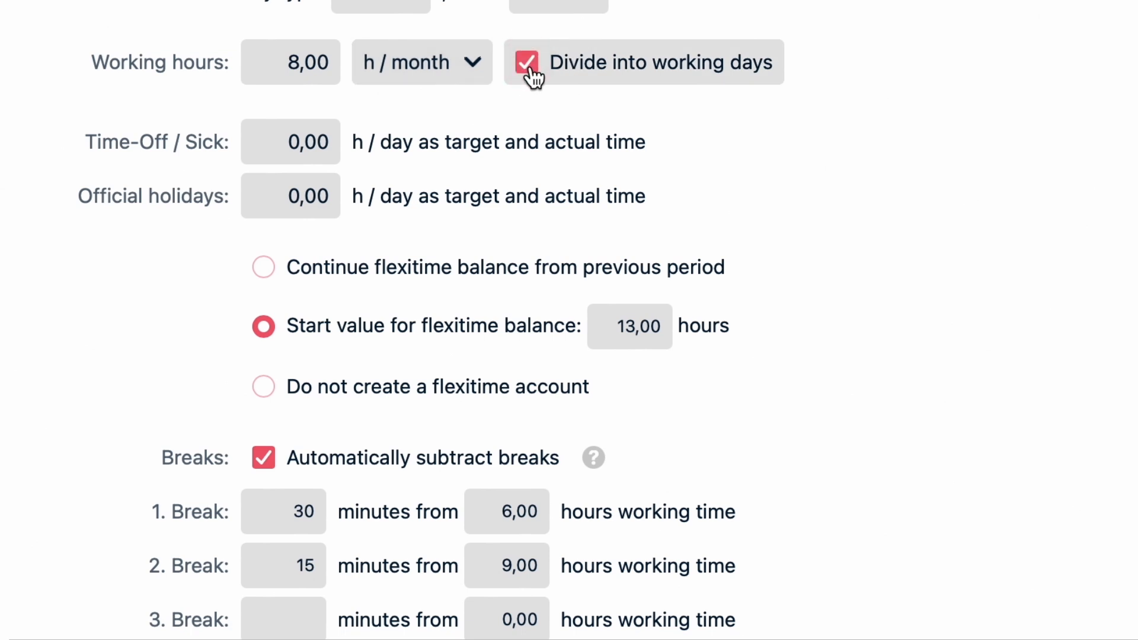
left_click(528, 63)
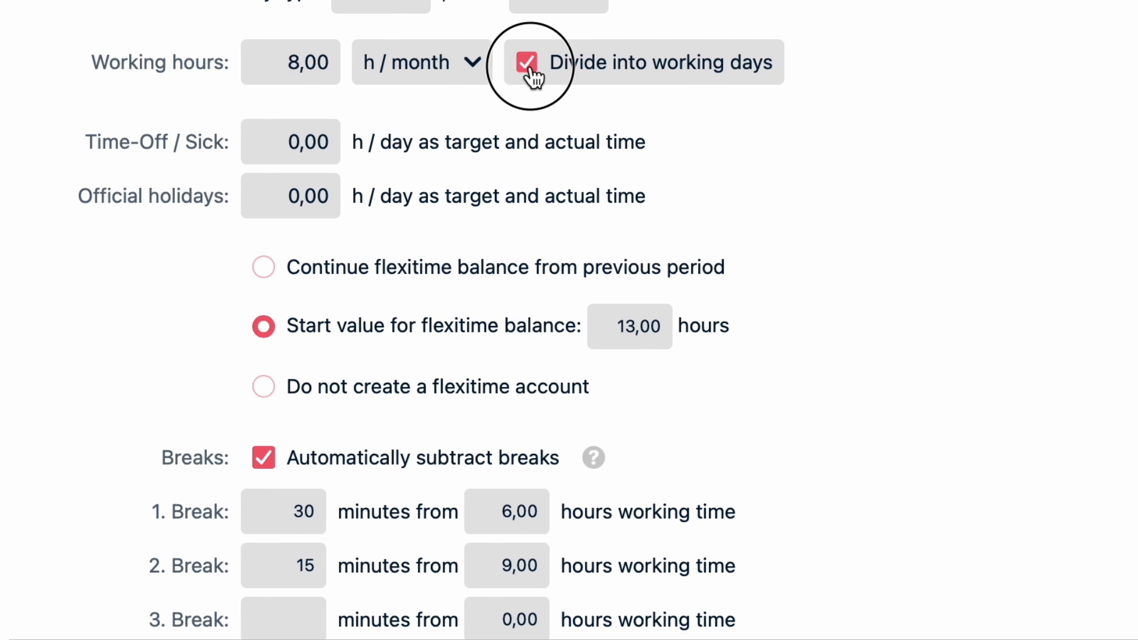
left_click(475, 66)
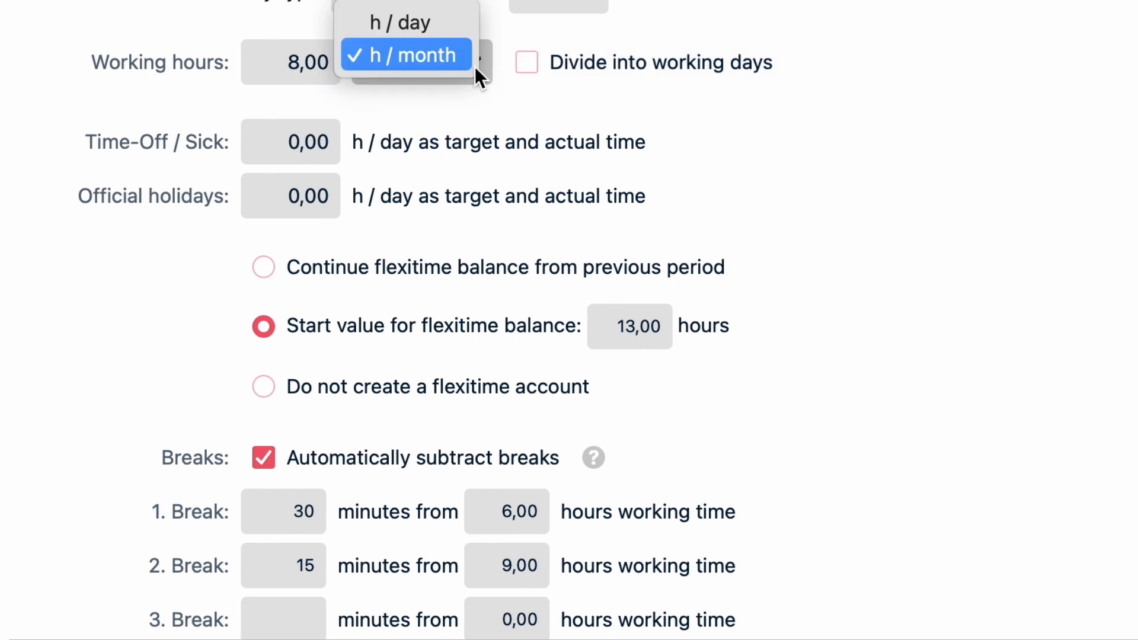
left_click(465, 27)
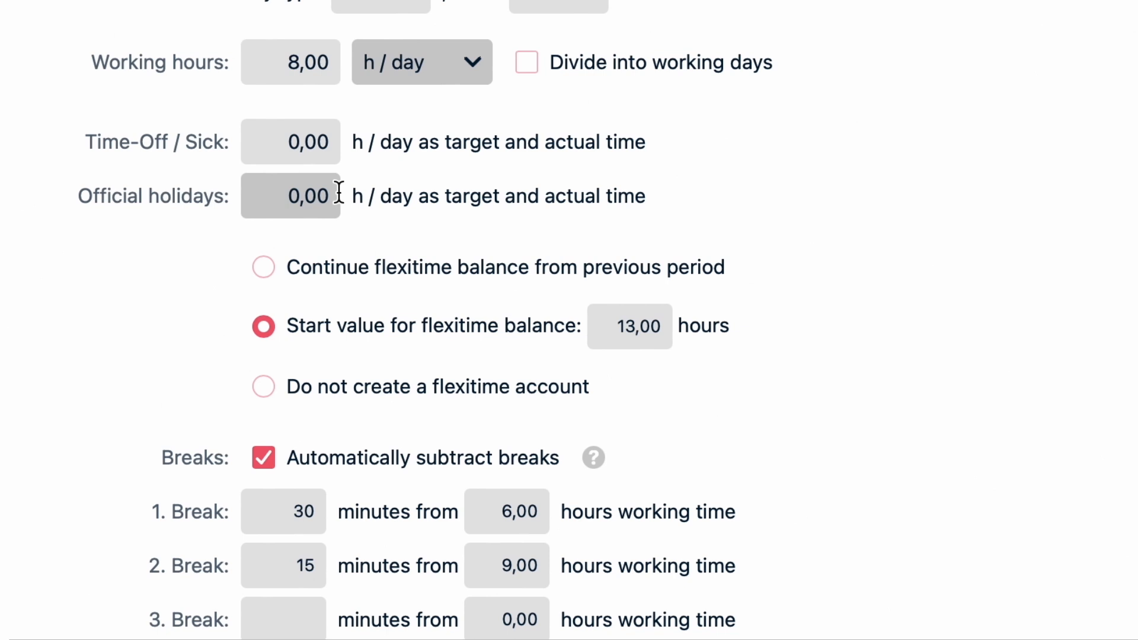
- Examine the period's flexitime balance, breaks, capping, planned days, wage components, time recording and time-off settings
scroll(340, 191, "down", 1)
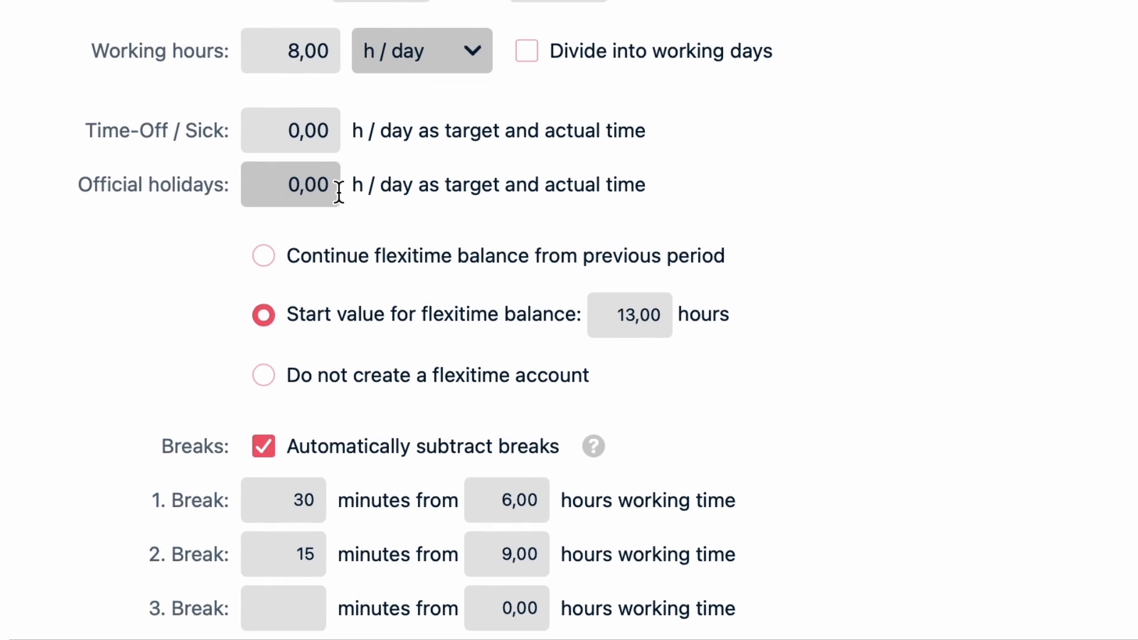
scroll(339, 192, "down", 4)
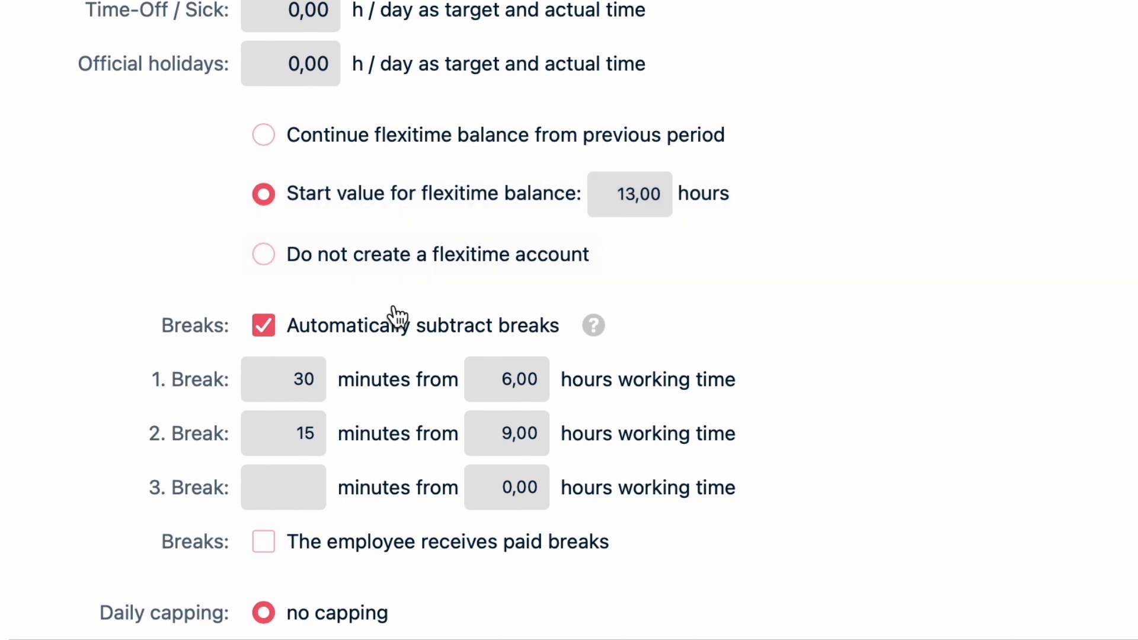
scroll(389, 321, "down", 1)
scroll(388, 321, "down", 5)
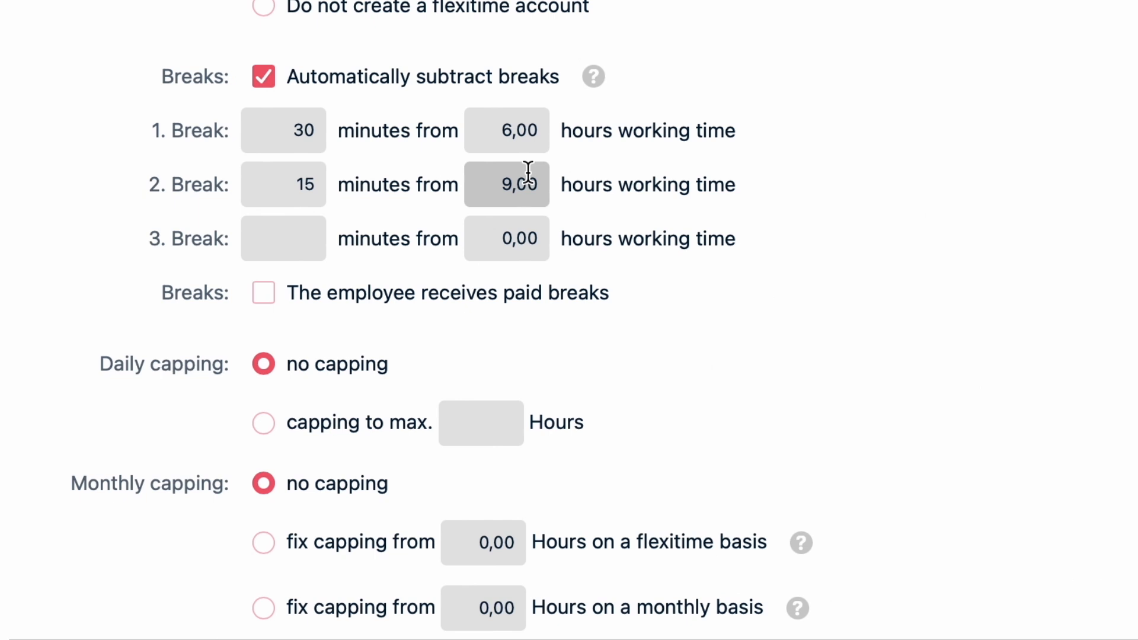
scroll(528, 172, "down", 5)
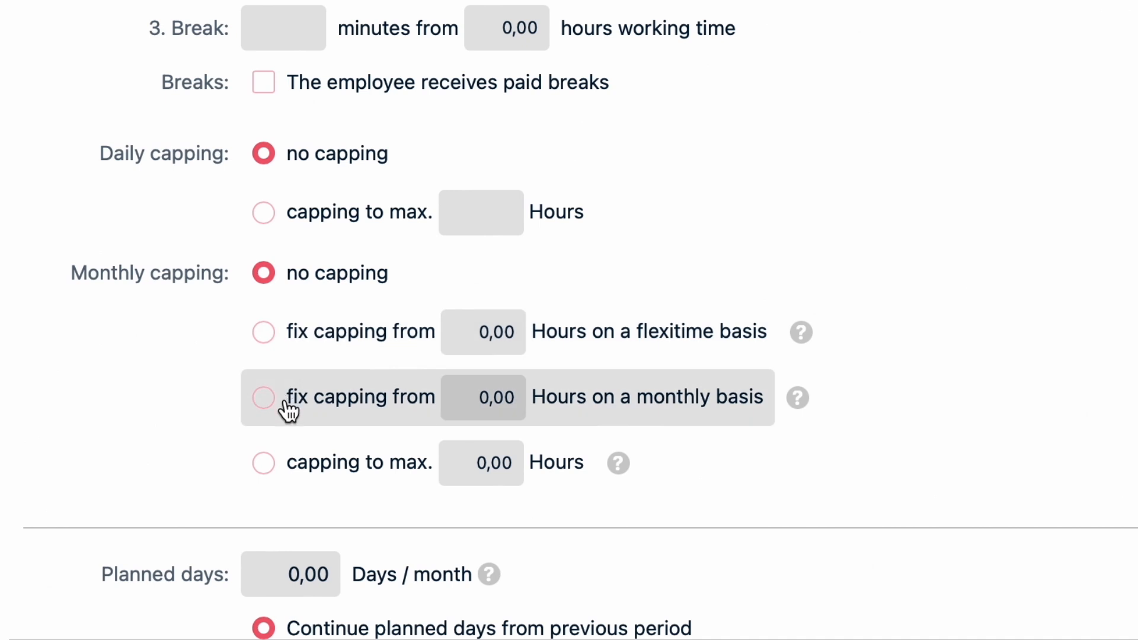
scroll(287, 406, "down", 5)
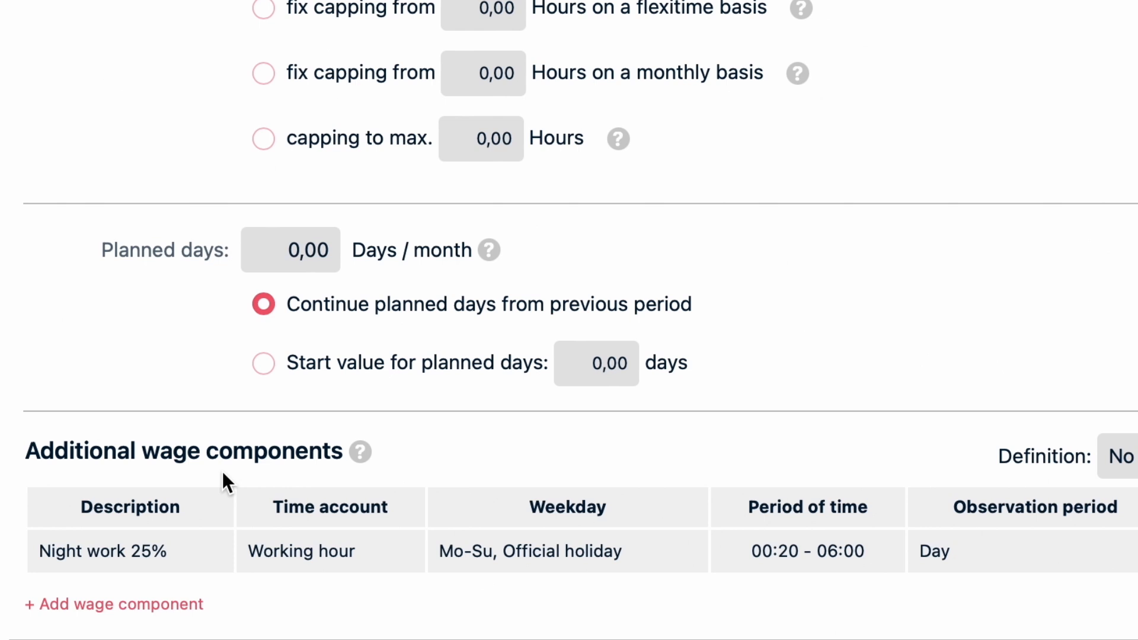
scroll(204, 501, "down", 2)
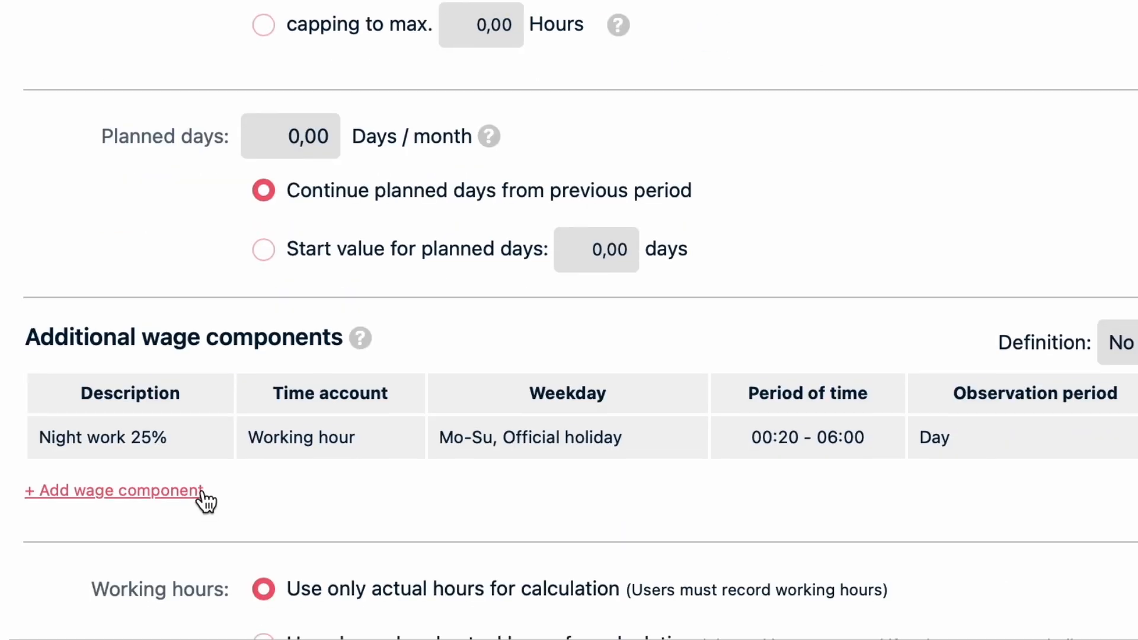
scroll(204, 499, "down", 5)
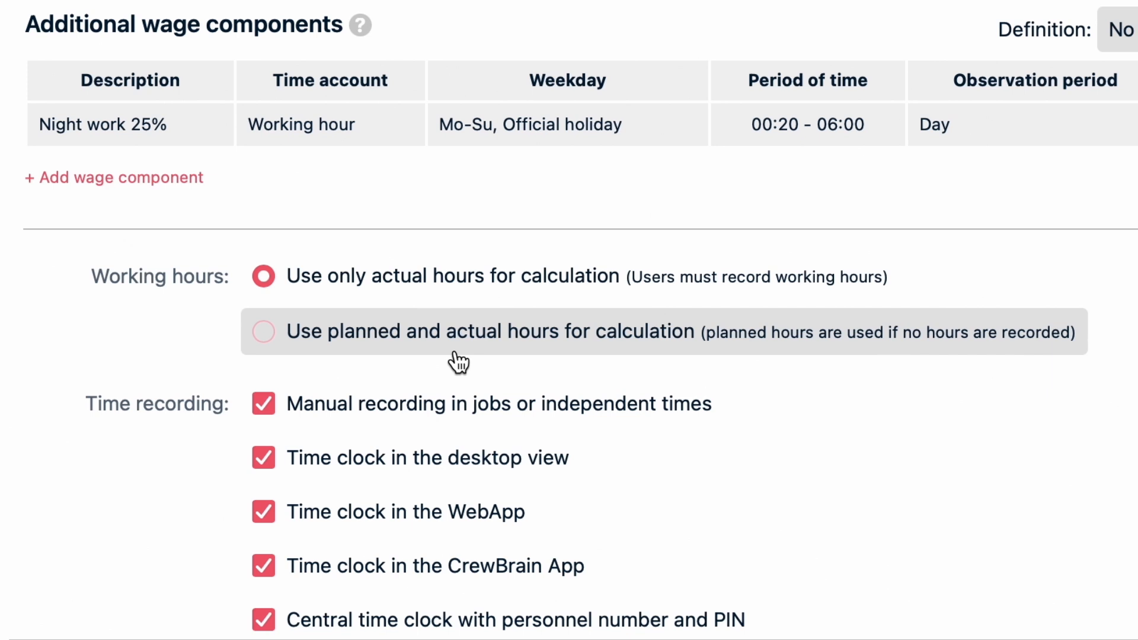
scroll(459, 361, "down", 5)
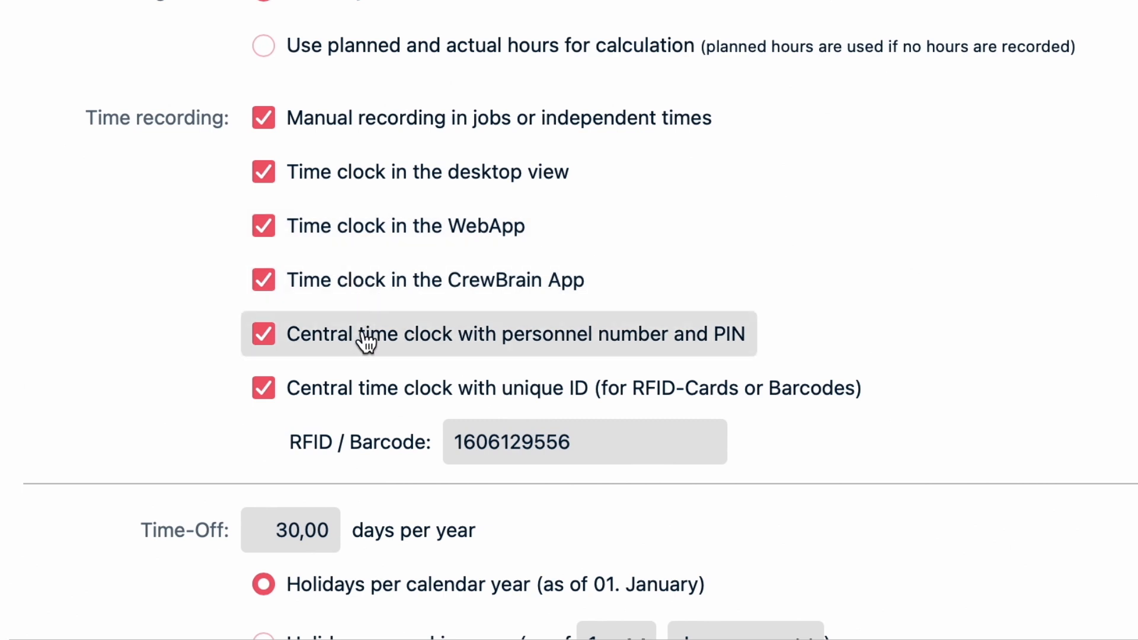
scroll(365, 395, "down", 1)
scroll(363, 395, "down", 5)
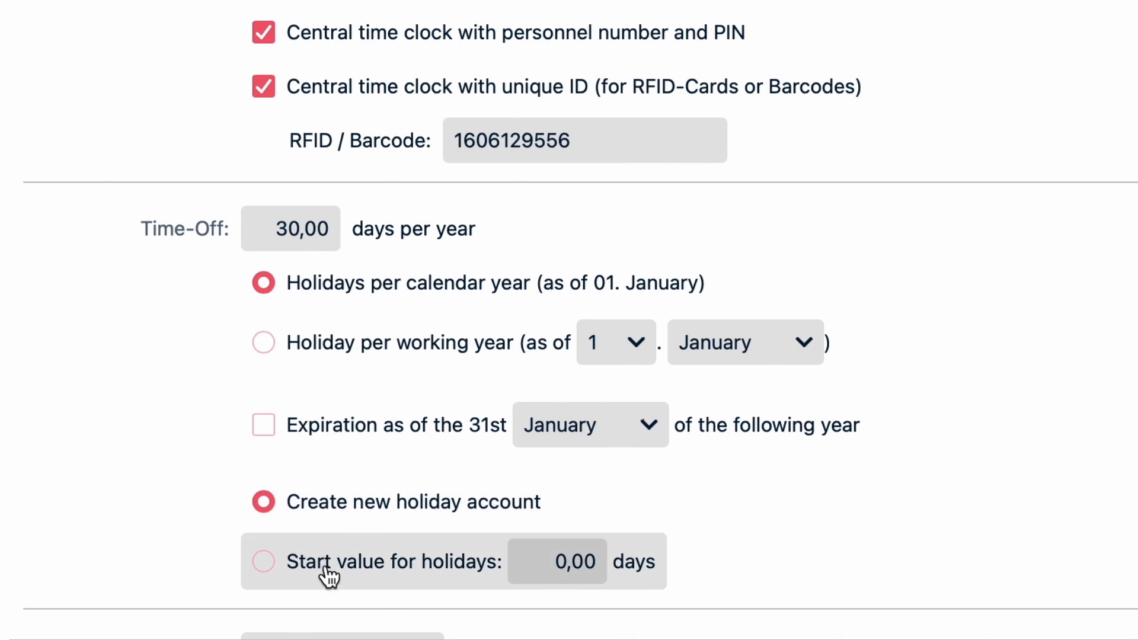
scroll(328, 576, "down", 2)
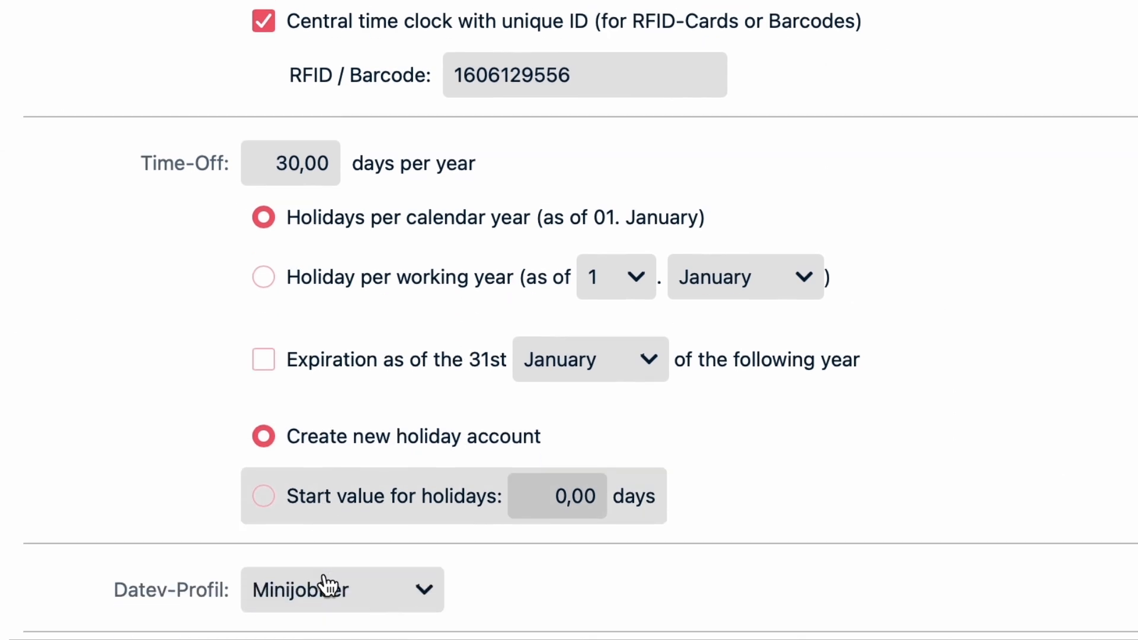
- Choose Minijobber as the period's Datev profile
scroll(327, 584, "down", 4)
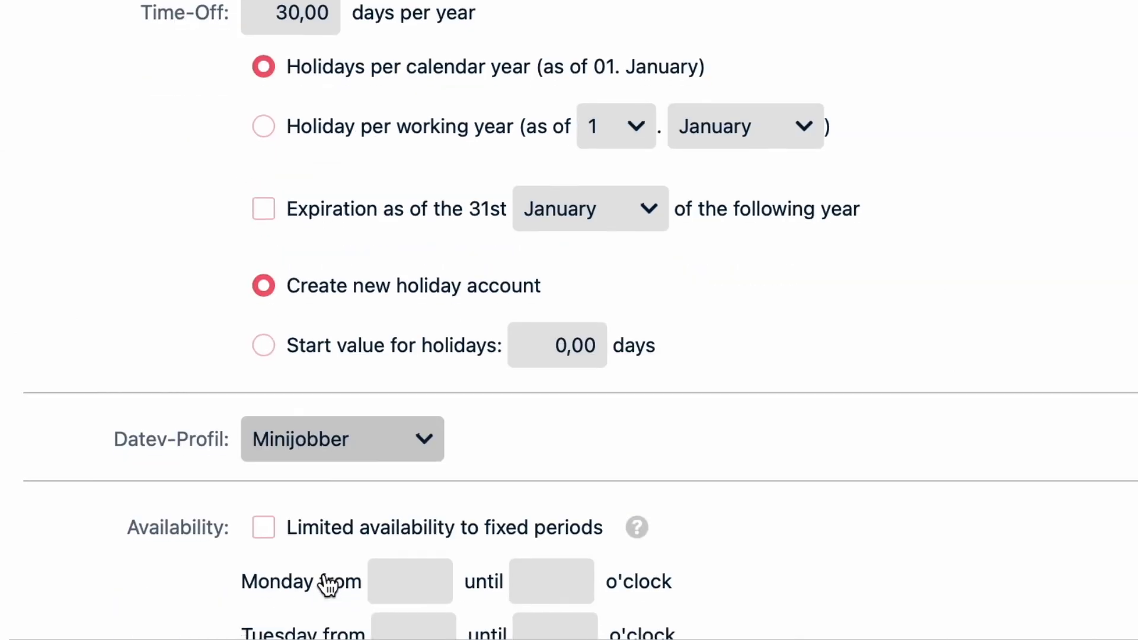
left_click(428, 442)
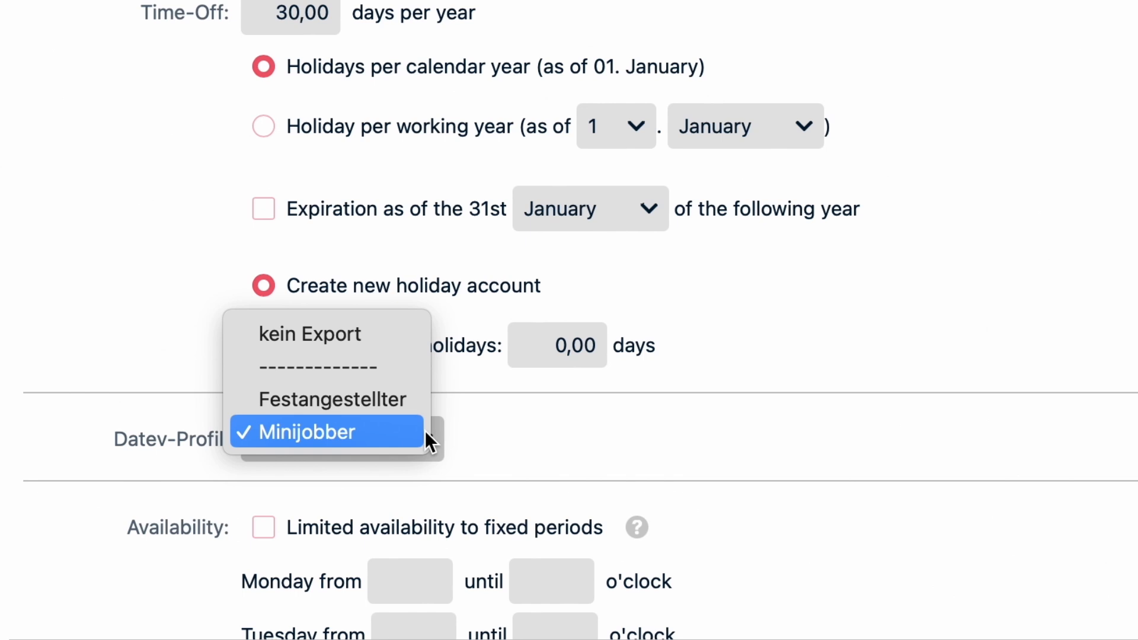
left_click(425, 432)
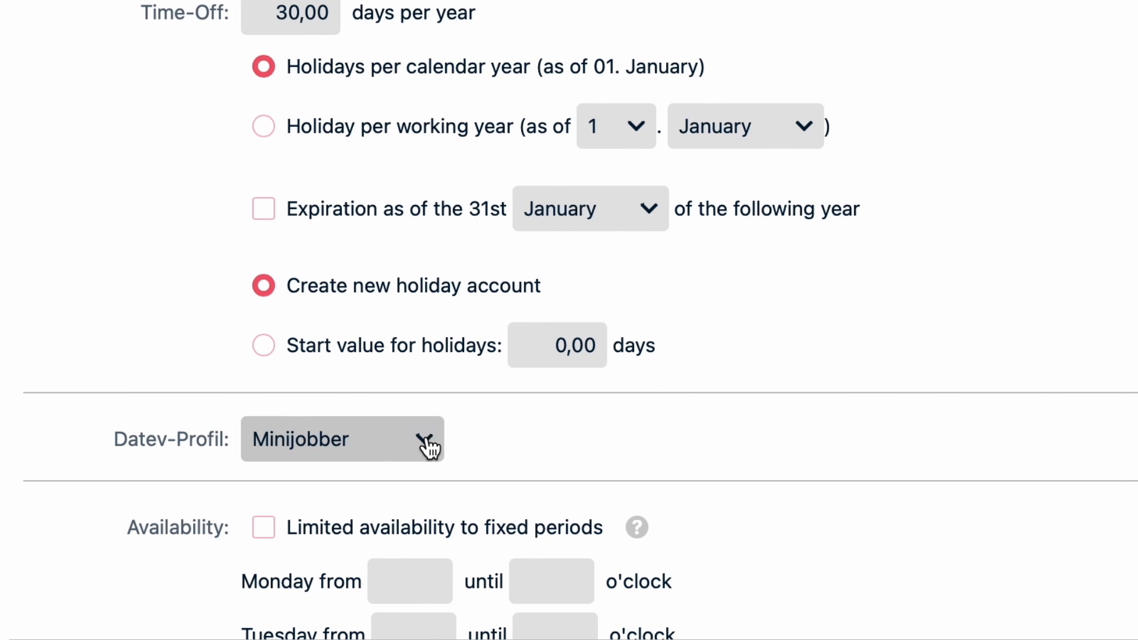
- Start an additional wage component for the period with the category Night work 40%
scroll(426, 442, "down", 1)
scroll(430, 448, "down", 6)
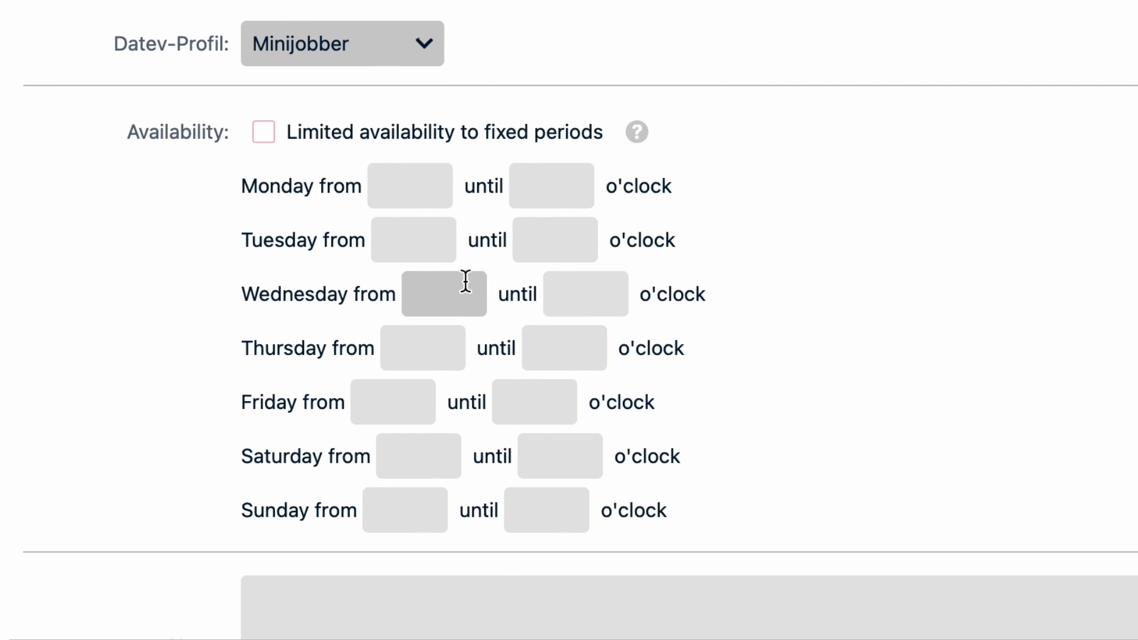
scroll(455, 239, "up", 1)
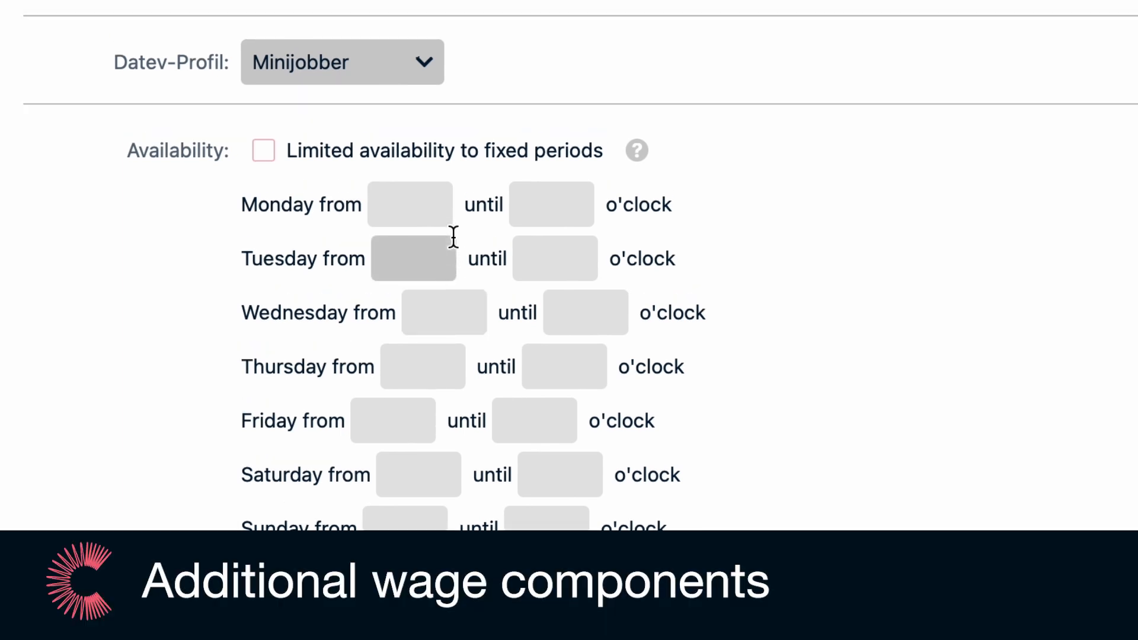
scroll(453, 237, "up", 15)
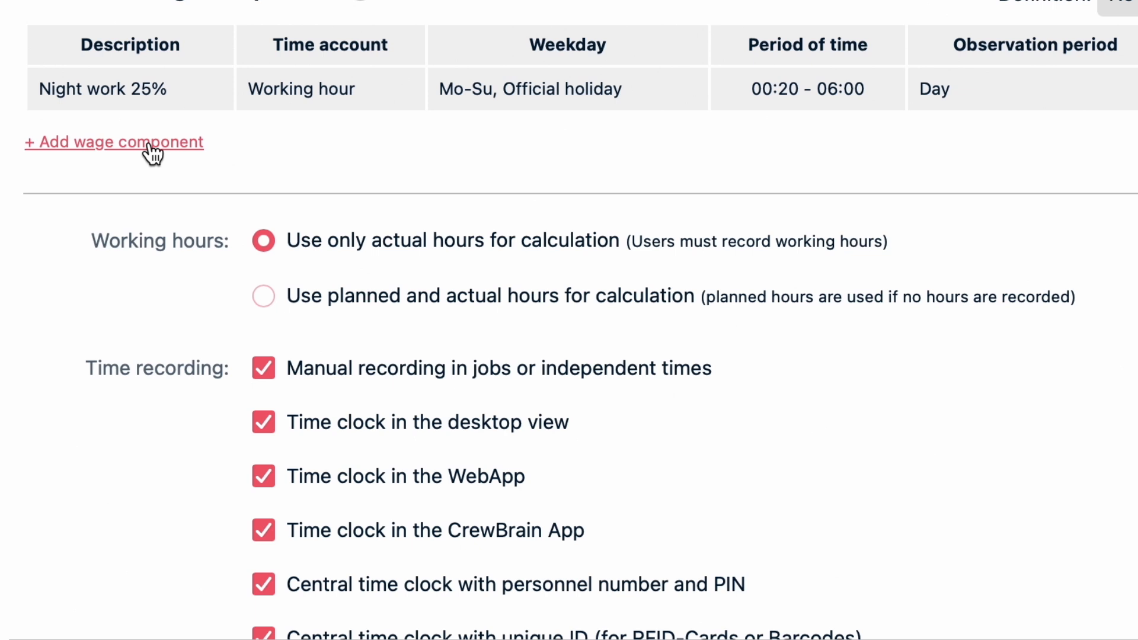
left_click(149, 143)
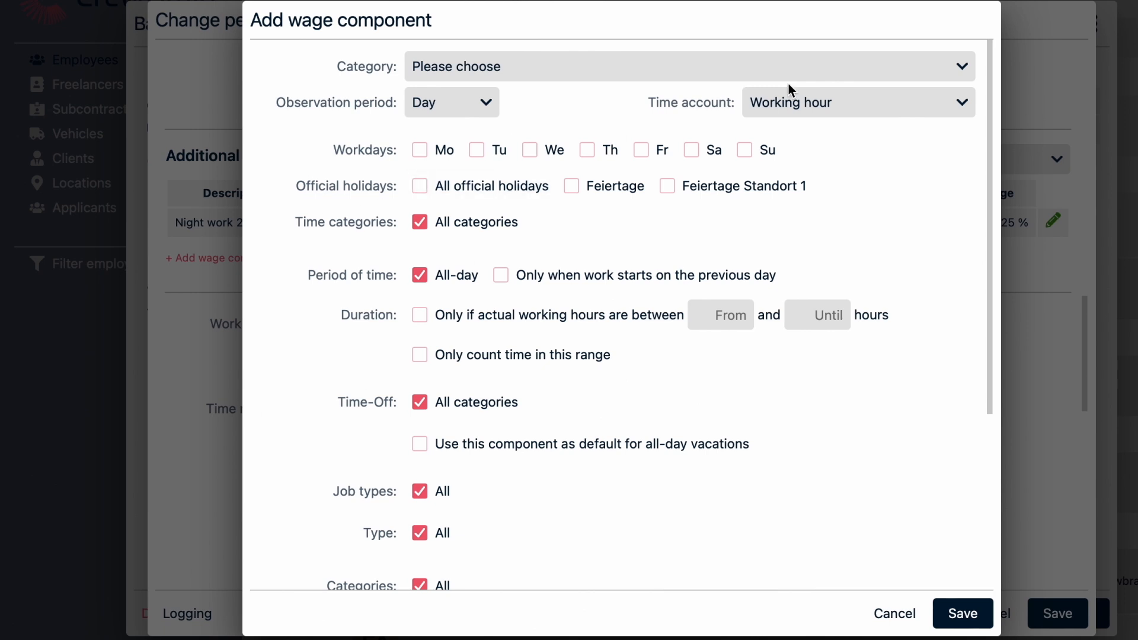
left_click(952, 68)
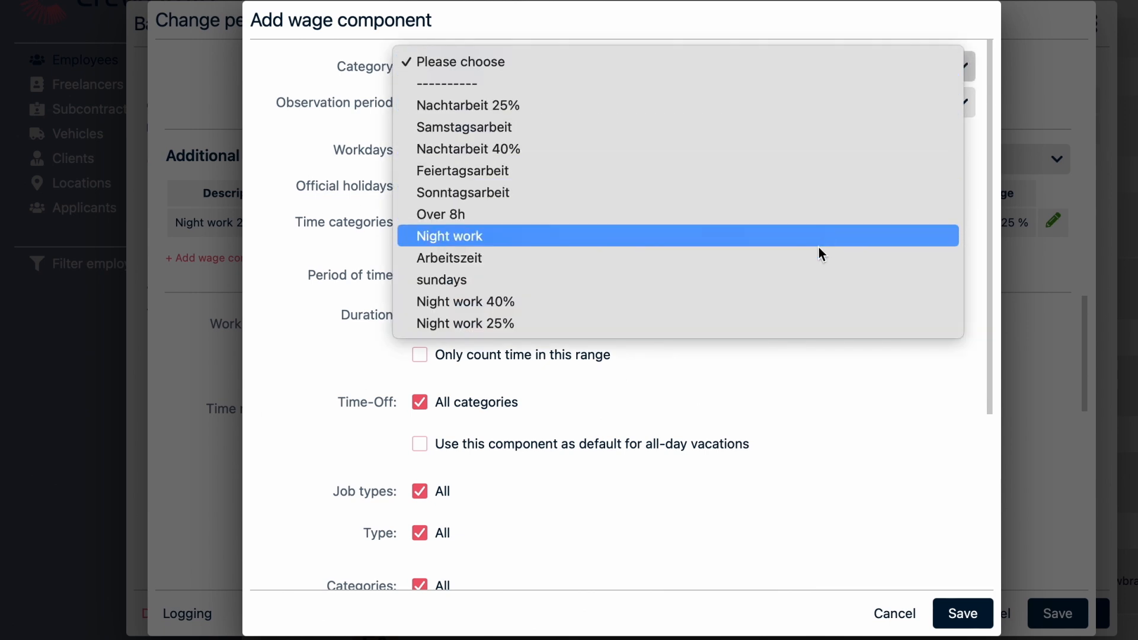
left_click(797, 301)
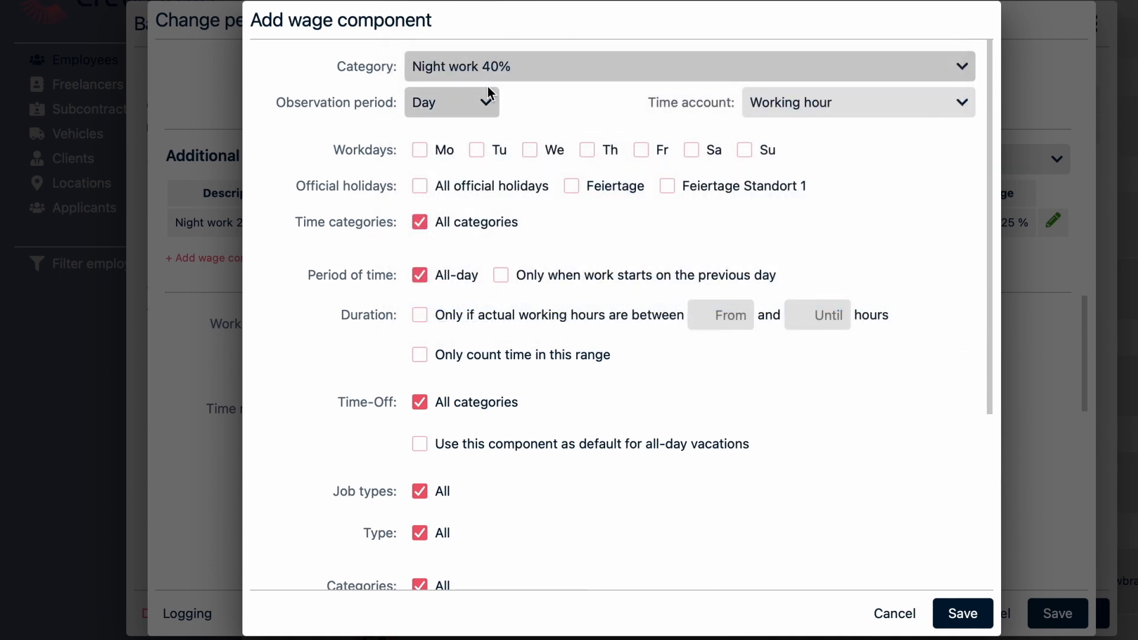
- Choose Day as the wage component's observation period and Working hour as its time account
left_click(488, 105)
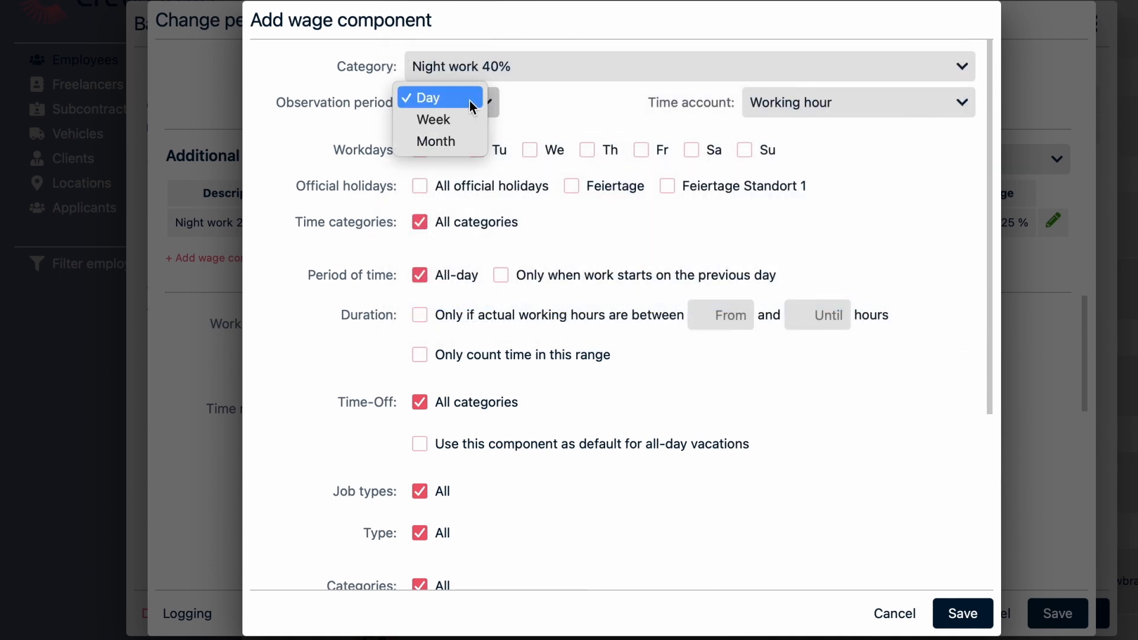
left_click(470, 100)
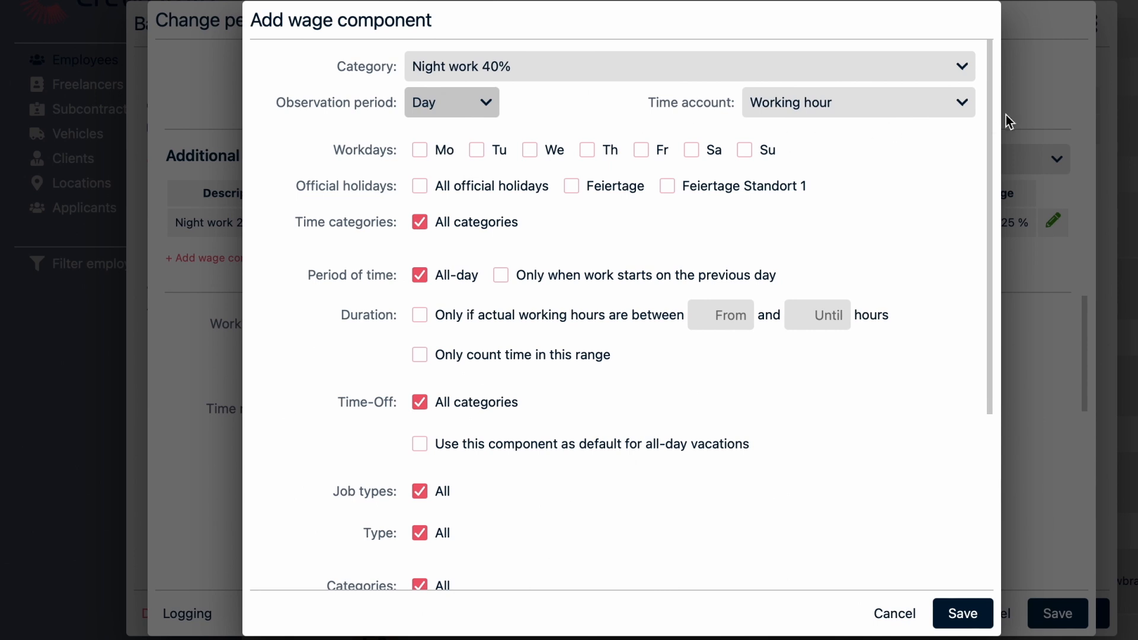
left_click(951, 104)
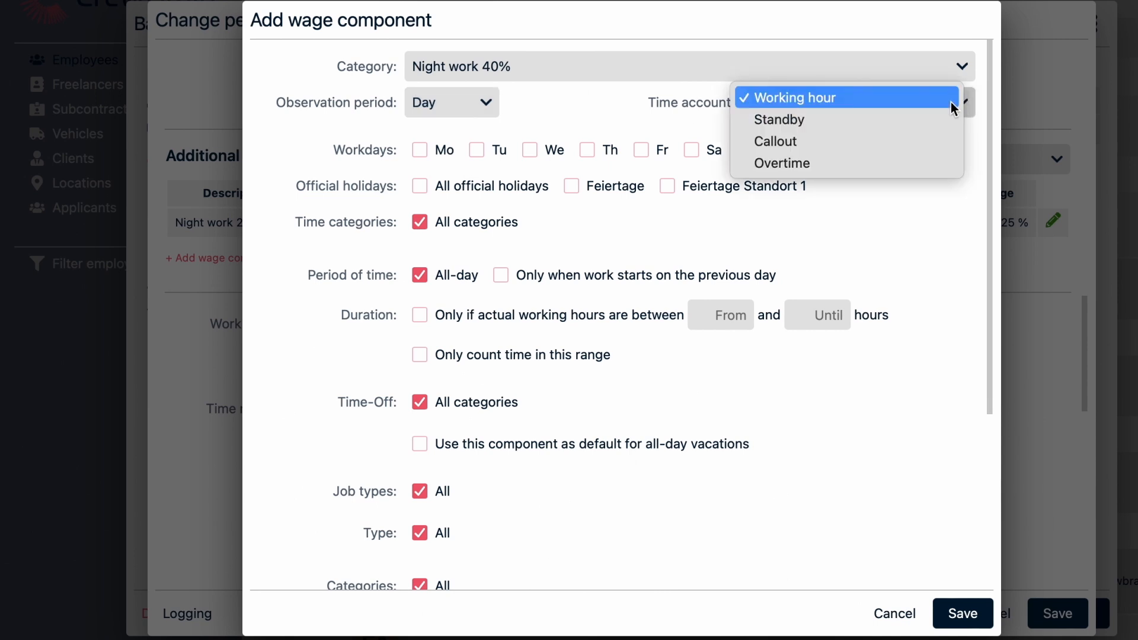
left_click(914, 98)
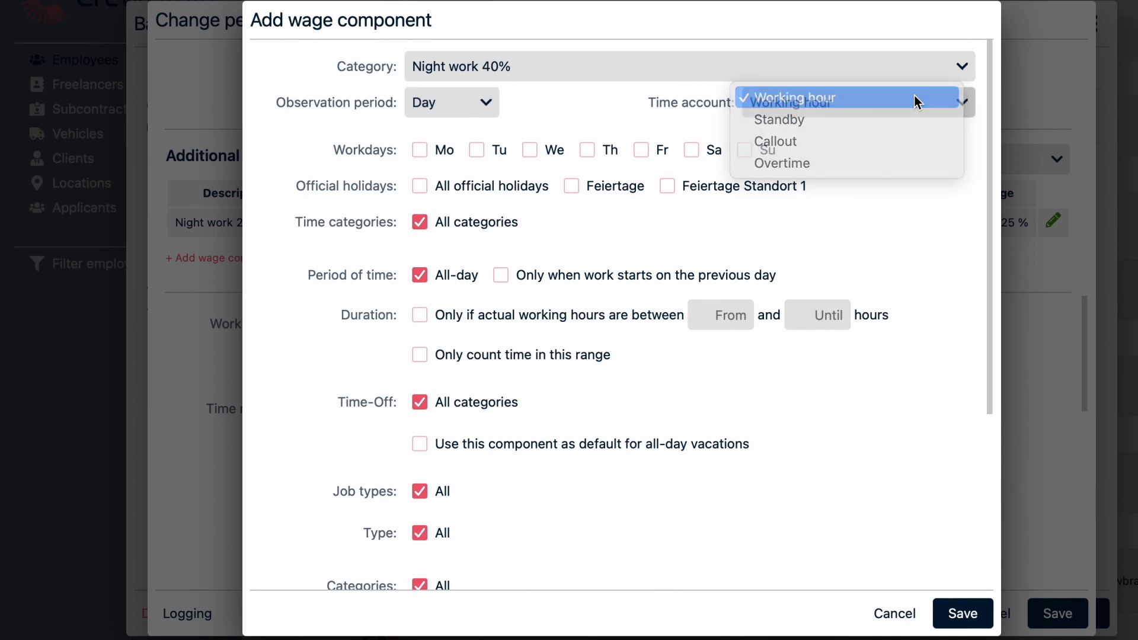
- Apply the wage component to every workday from Monday to Sunday and to all official holidays
left_click(423, 153)
left_click(480, 151)
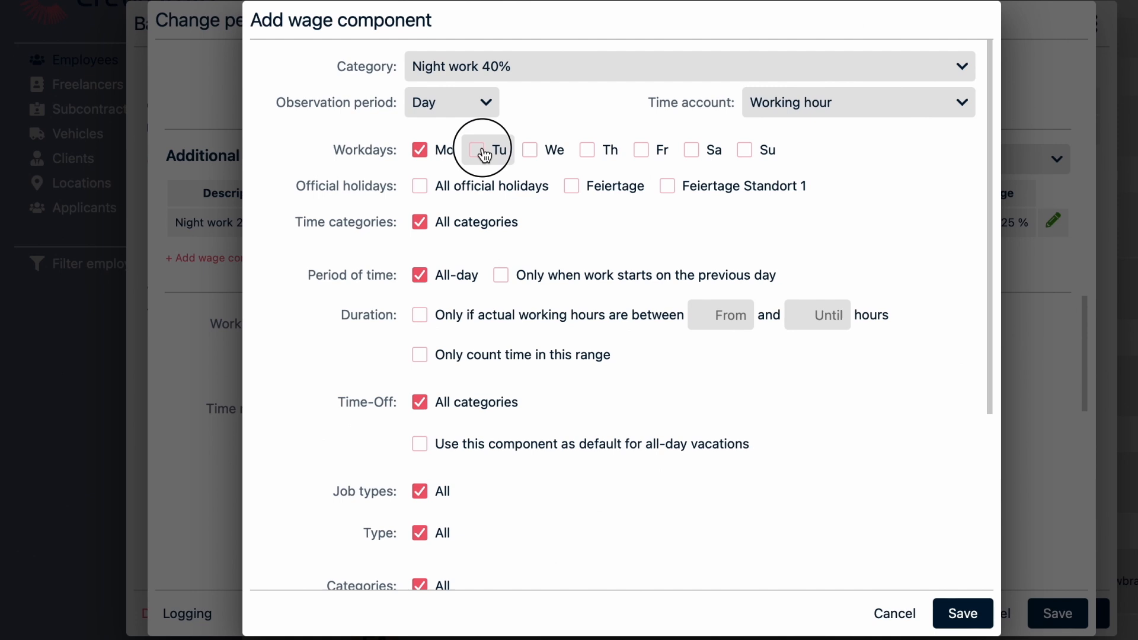
left_click(525, 154)
left_click(595, 151)
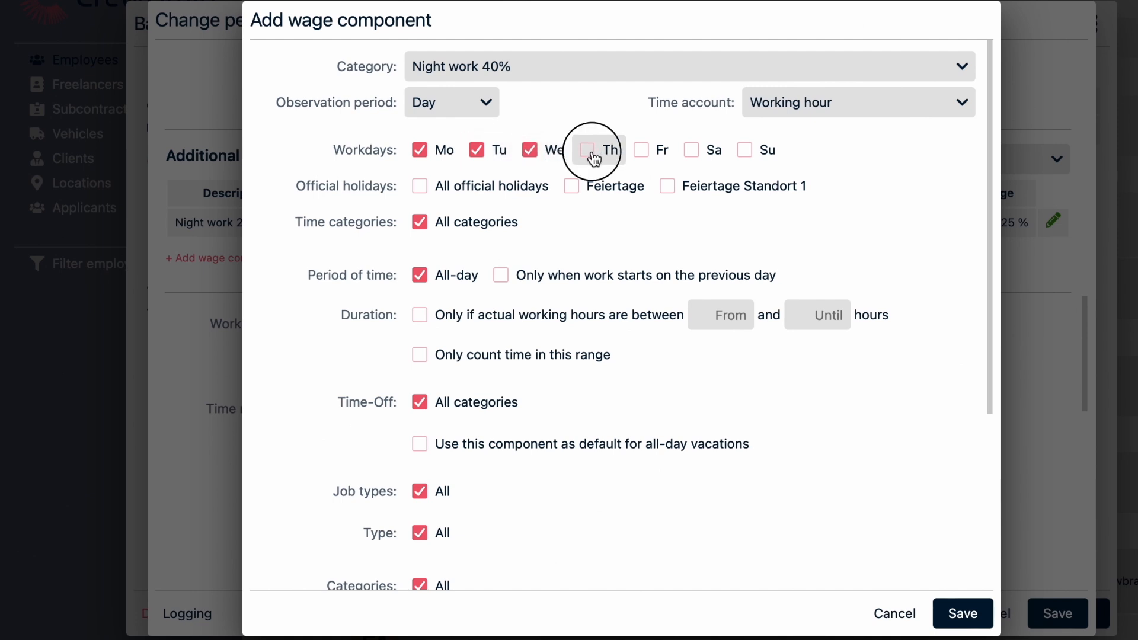
left_click(638, 156)
left_click(695, 153)
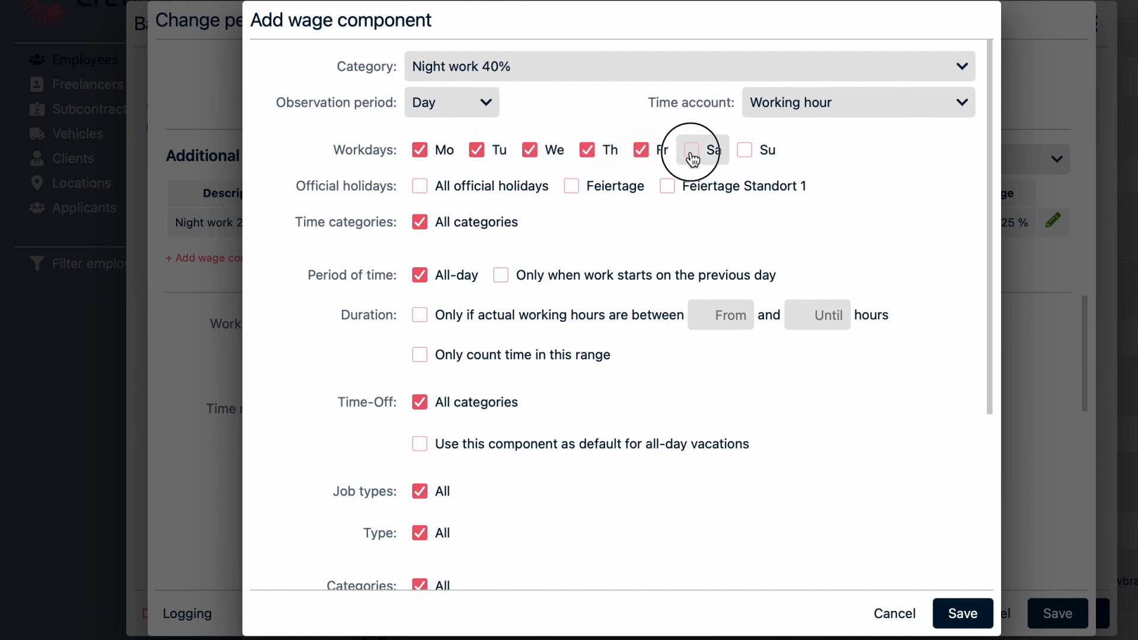
left_click(743, 151)
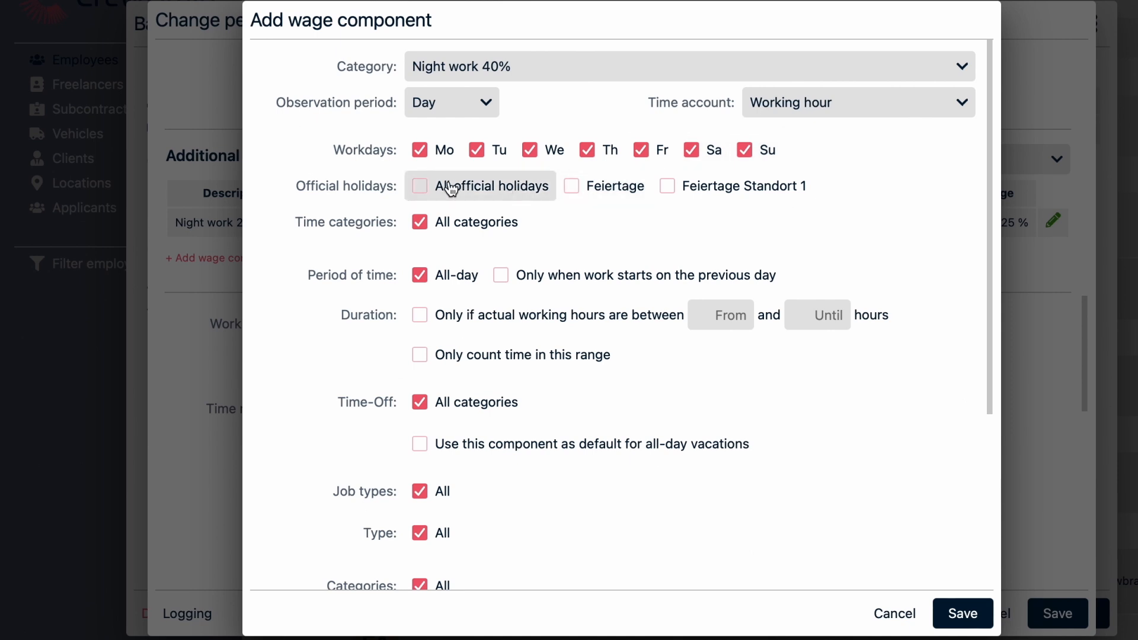
left_click(423, 187)
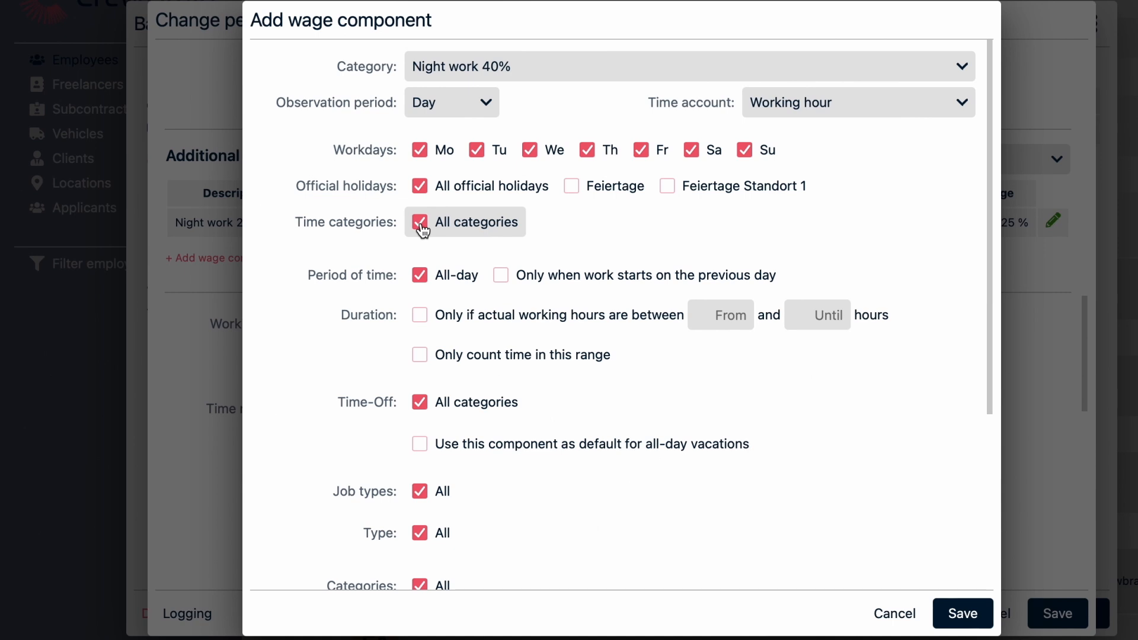
- Limit the wage component's period of time to 00:00 - 04:00 instead of all-day
left_click(421, 277)
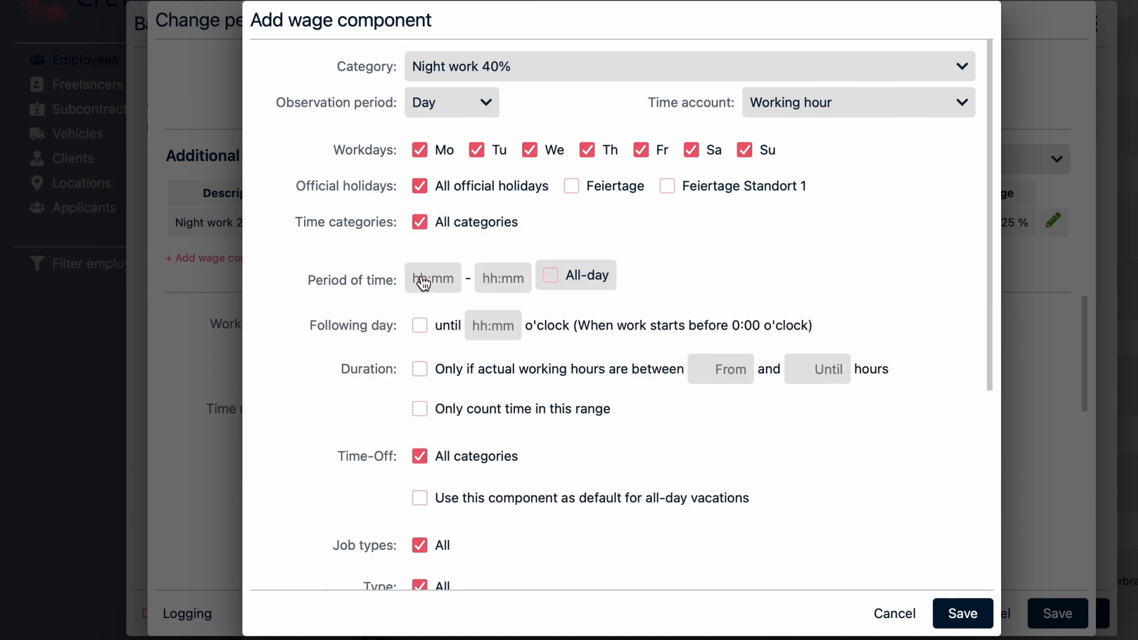
left_click(424, 283)
left_click(438, 309)
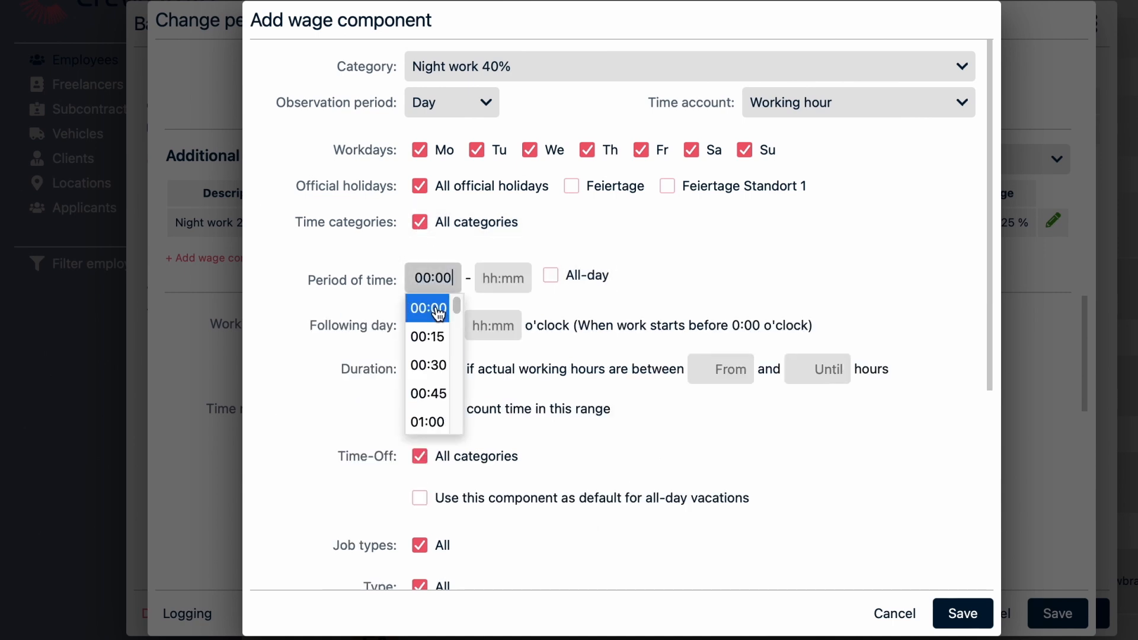
key("Tab")
type("0400")
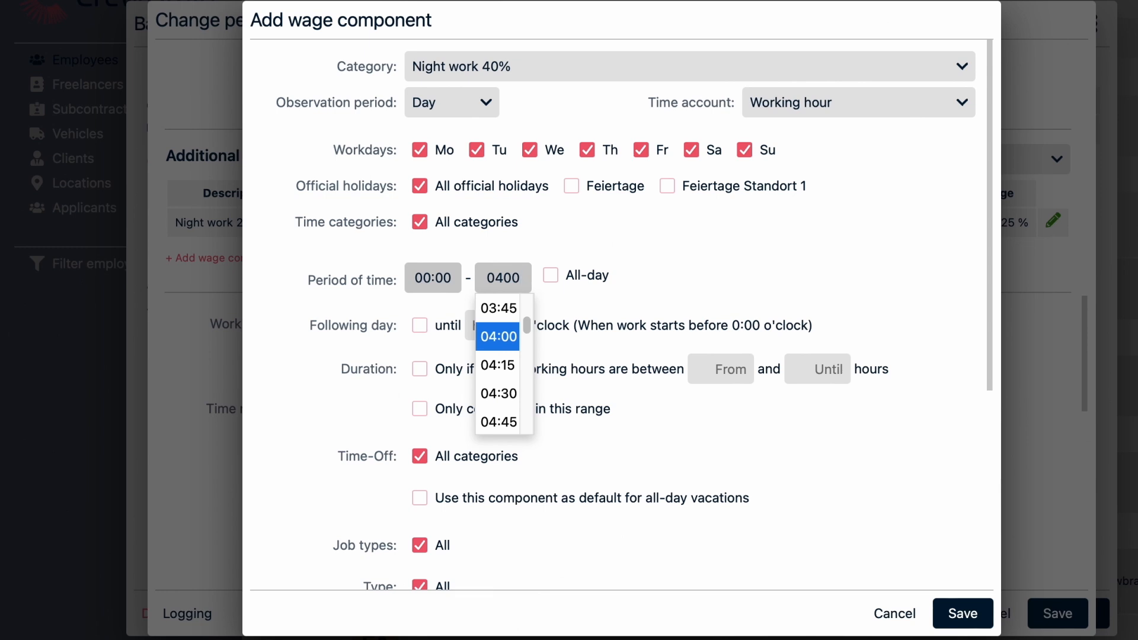
key("Tab")
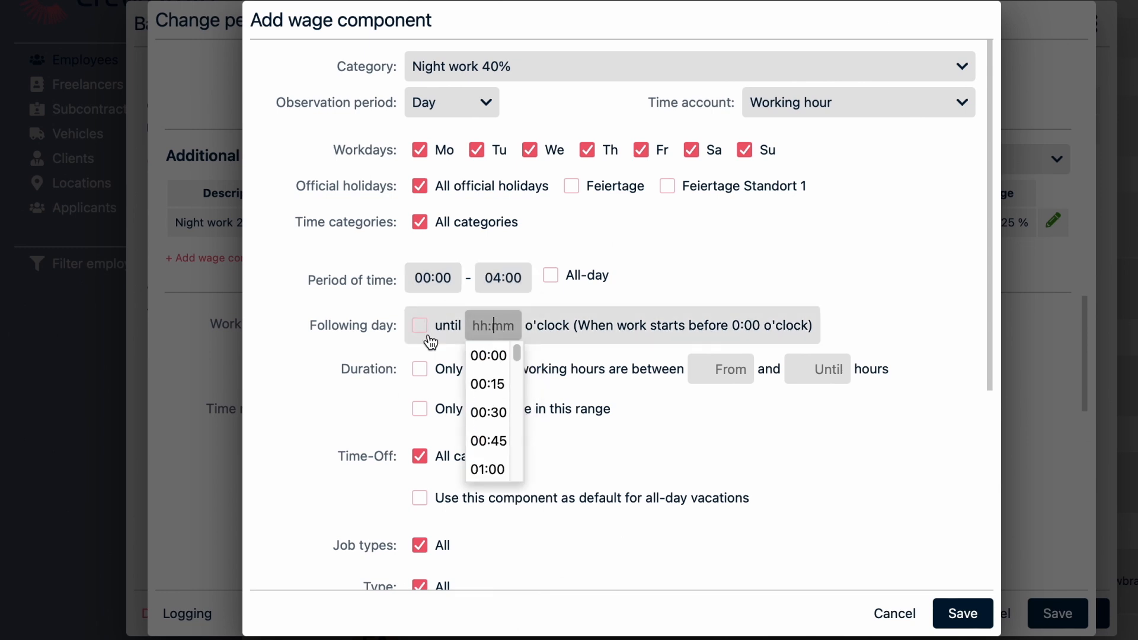
left_click(626, 288)
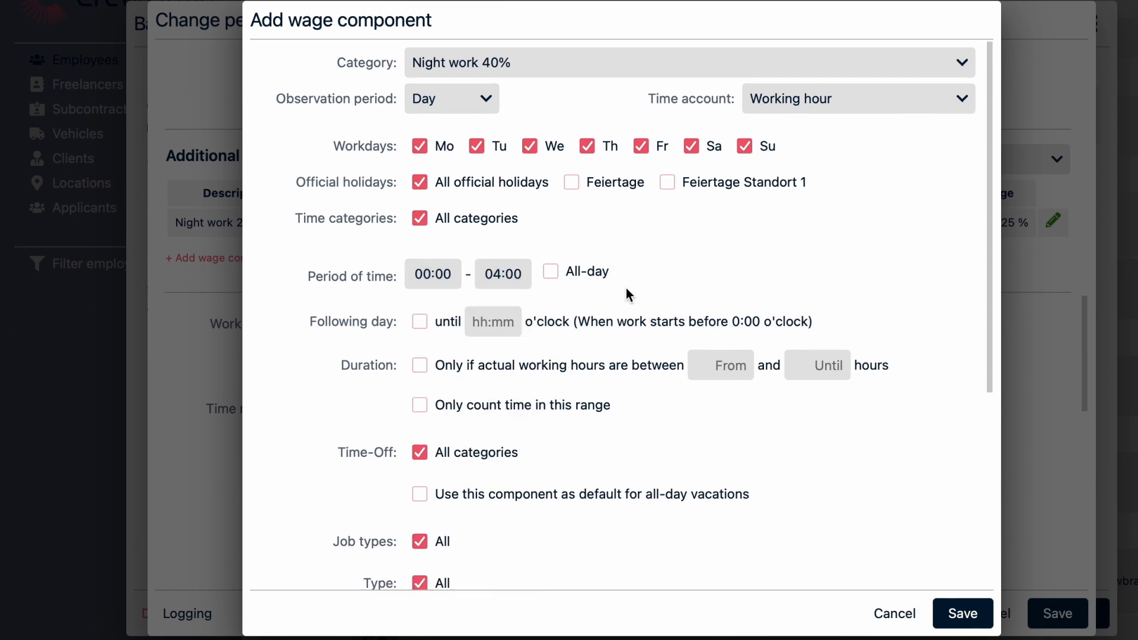
- Try limiting the wage component by job types, type and categories, and restore All for each
scroll(626, 288, "down", 1)
scroll(626, 289, "down", 3)
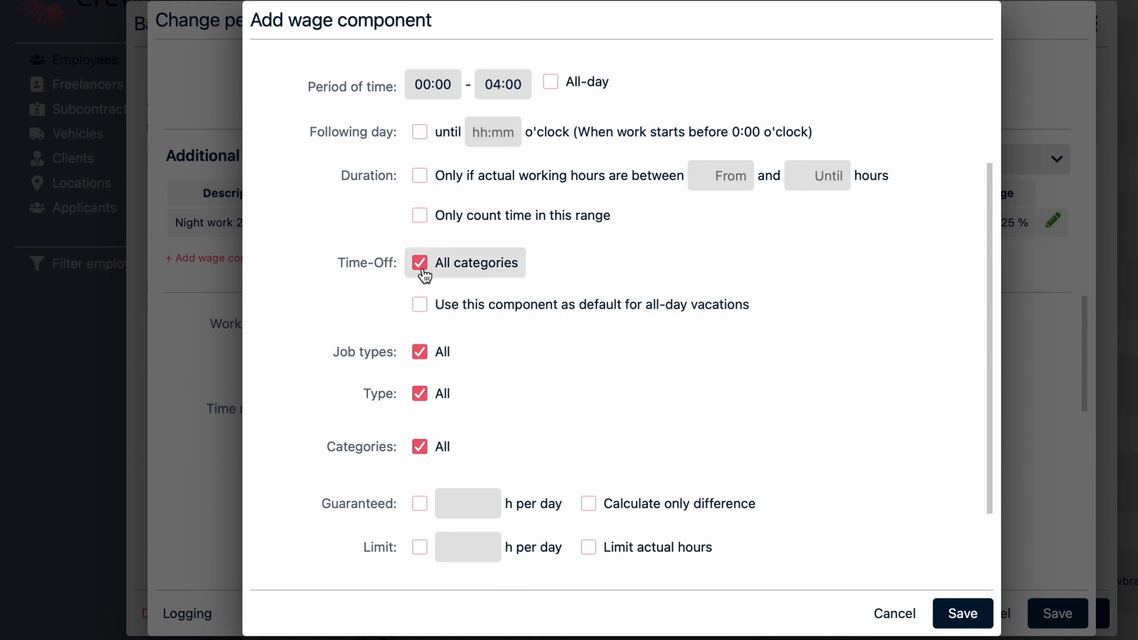
left_click(420, 355)
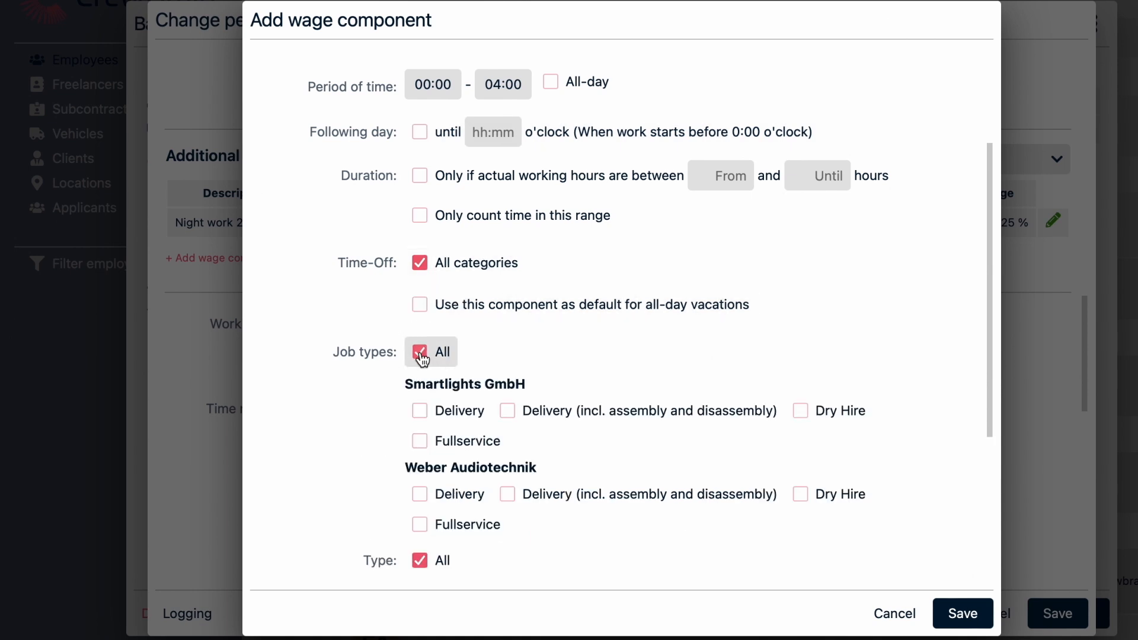
left_click(421, 355)
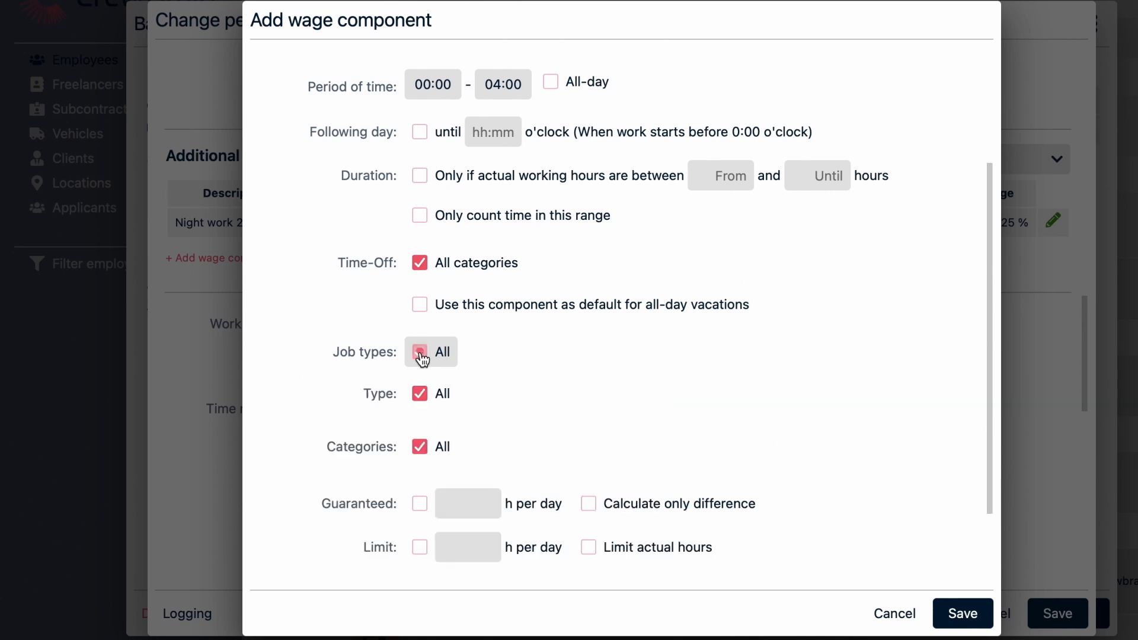
left_click(422, 397)
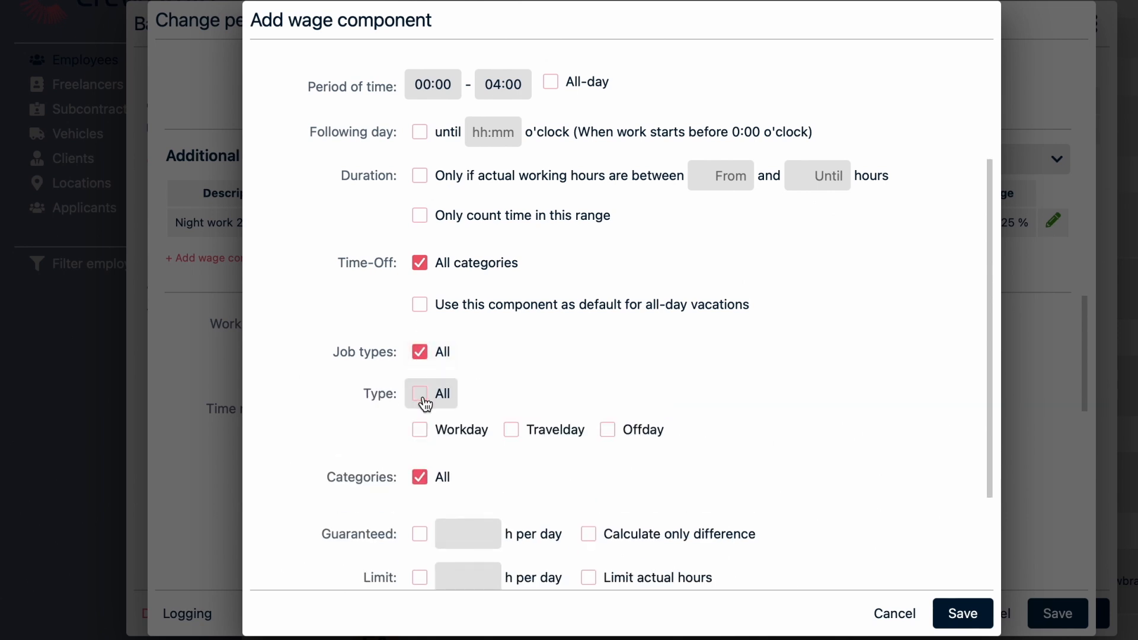
left_click(423, 399)
scroll(423, 389, "down", 1)
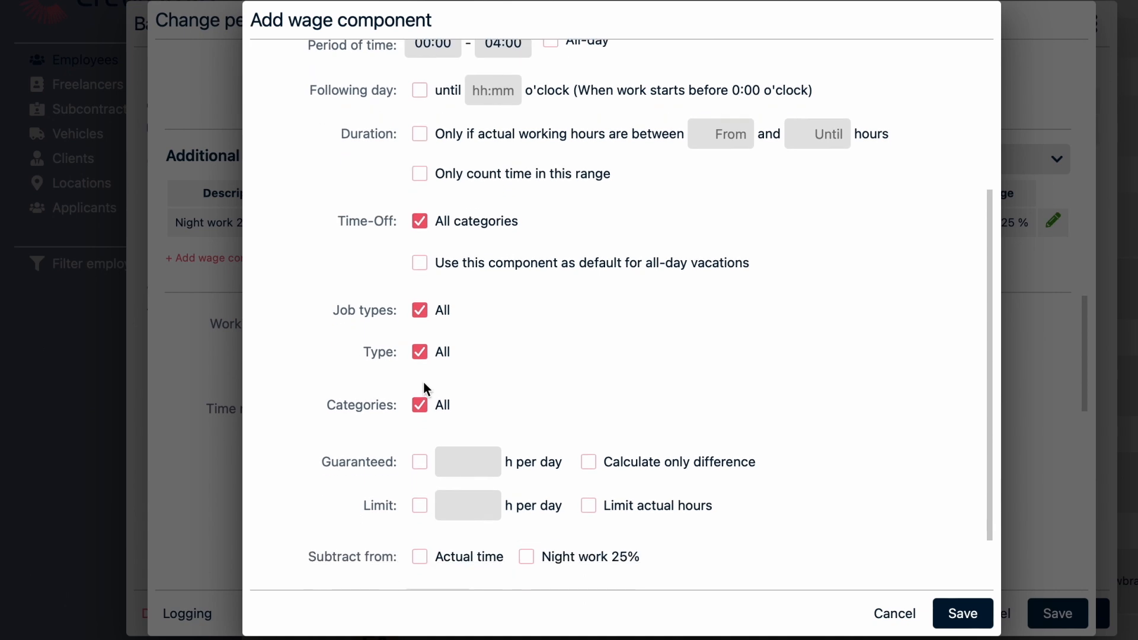
scroll(424, 387, "down", 2)
left_click(425, 332)
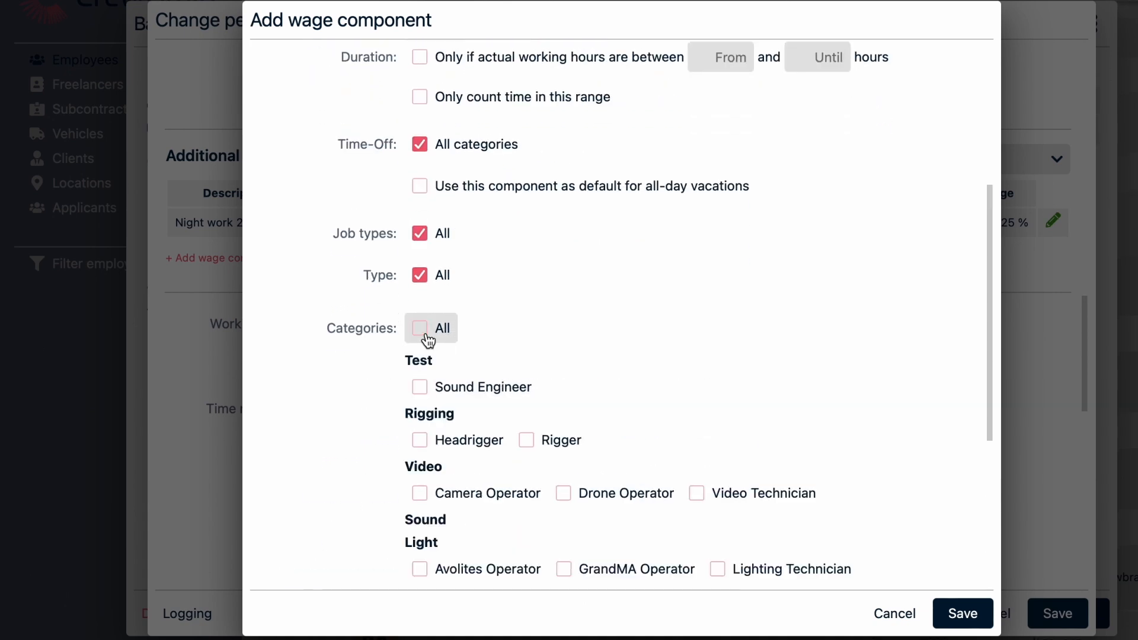
left_click(426, 335)
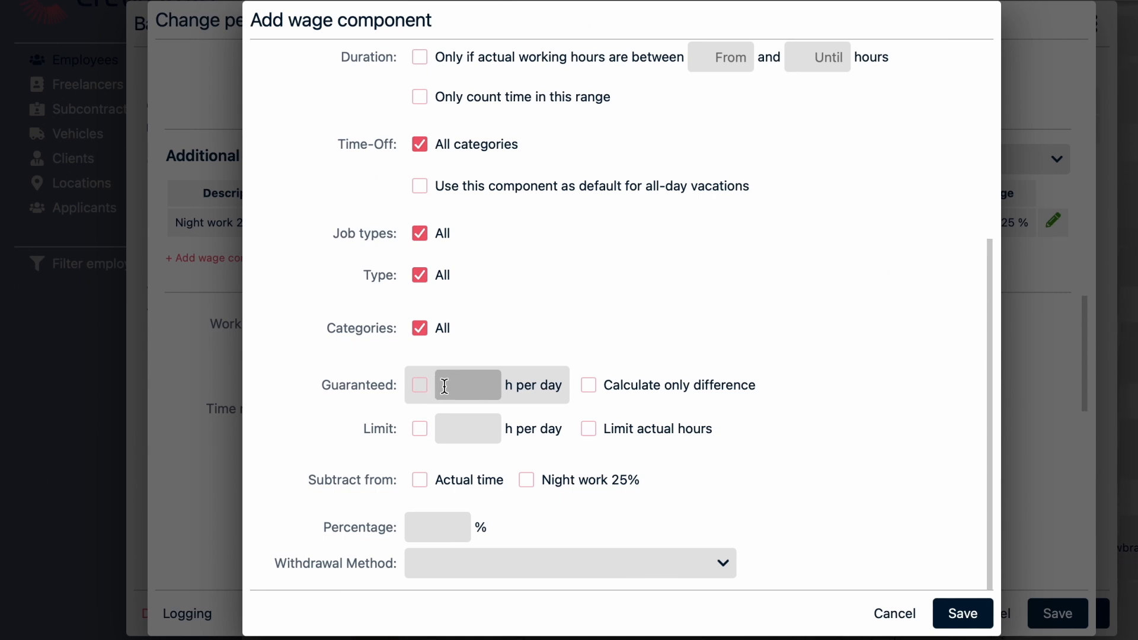
- Subtract the wage component's time from Night work 25% and set its percentage to 40 %
left_click(527, 481)
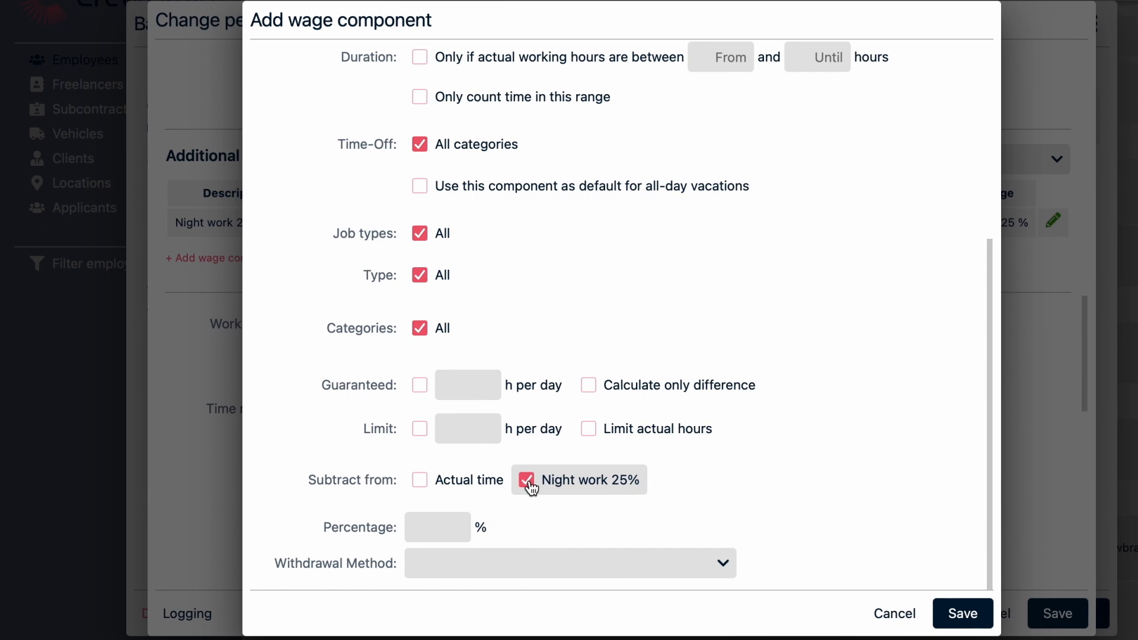
left_click(440, 526)
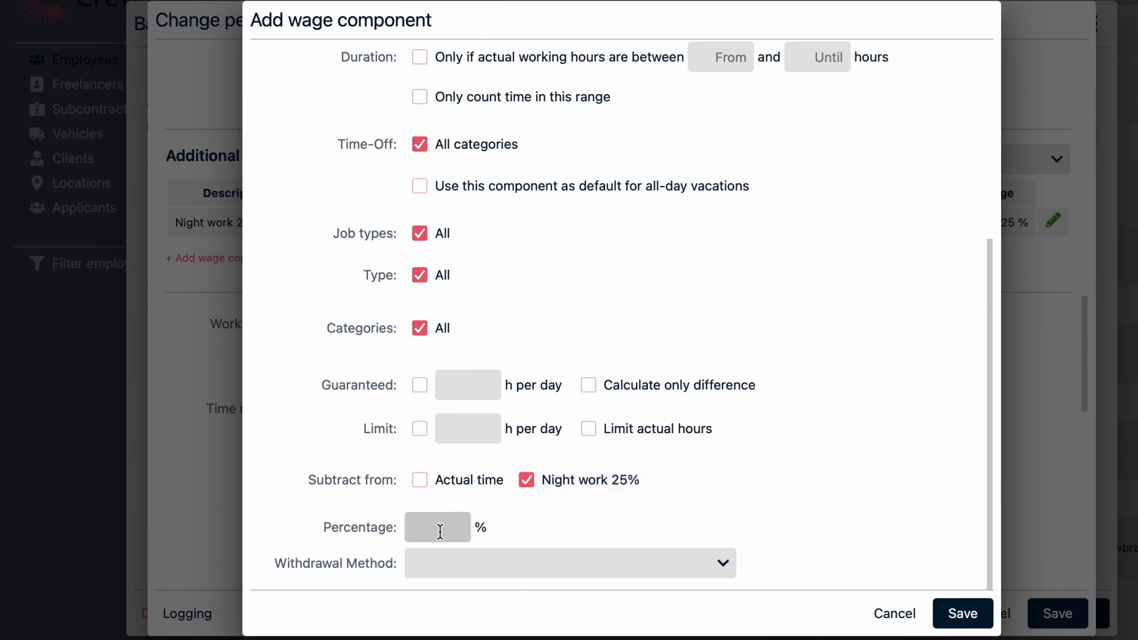
type("40%")
key("BackSpace")
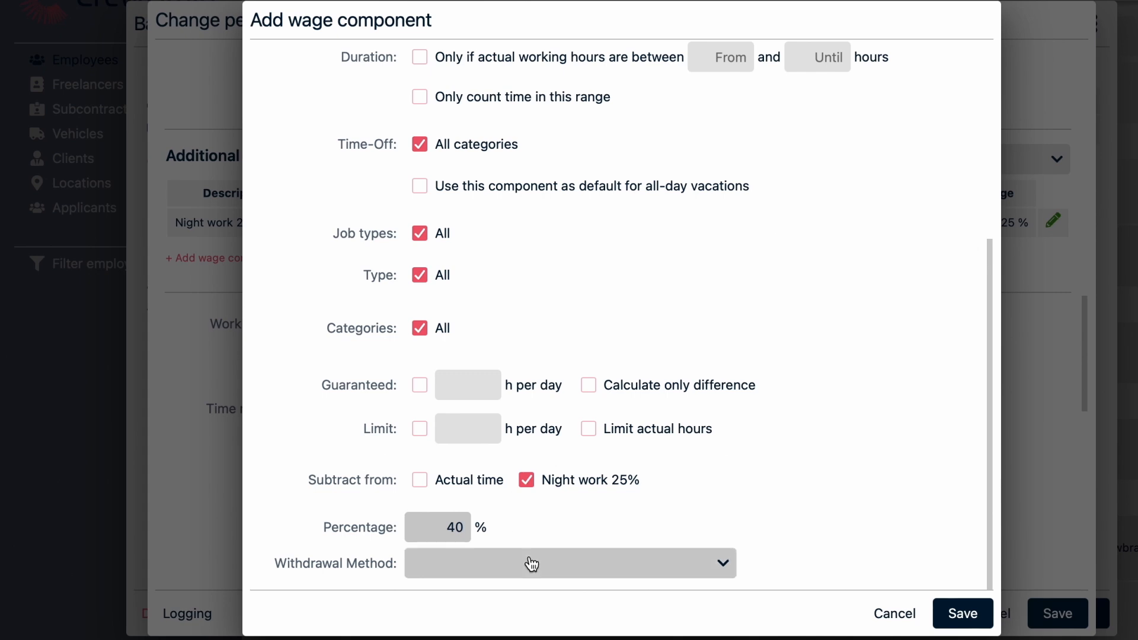
- Set the withdrawal method to As a credit to the flexitime account and save the wage component
left_click(725, 560)
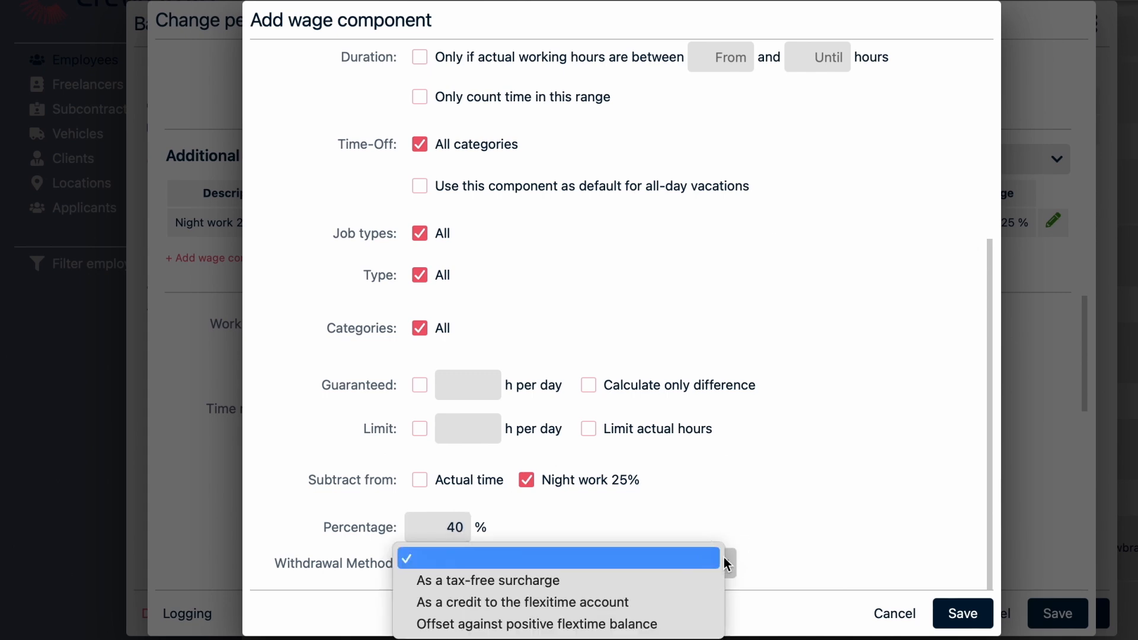
left_click(708, 602)
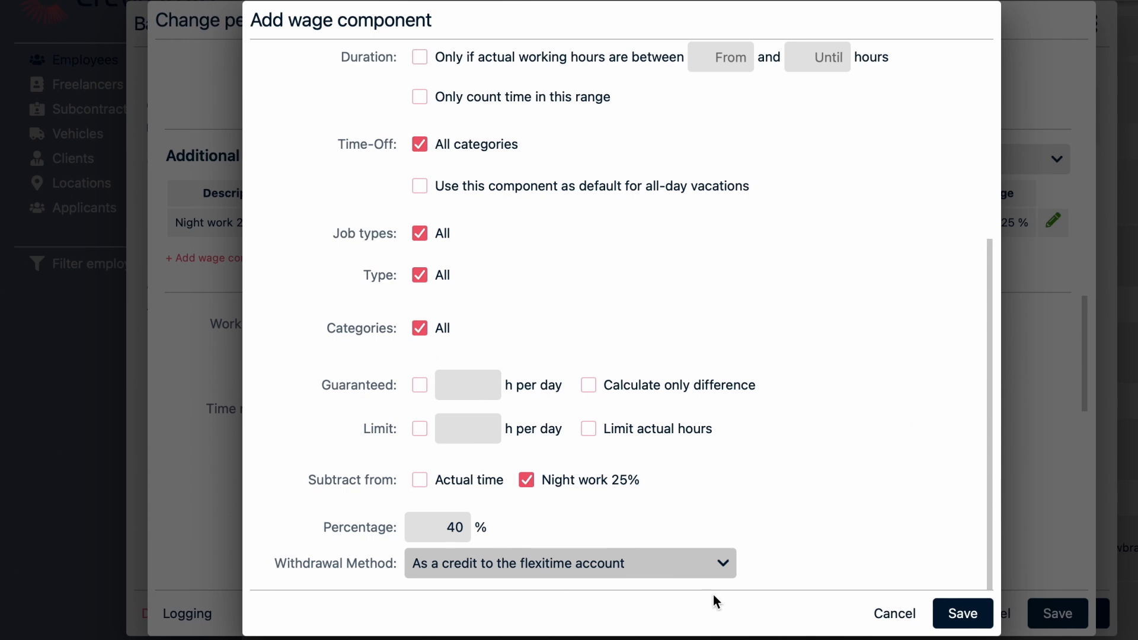
left_click(962, 616)
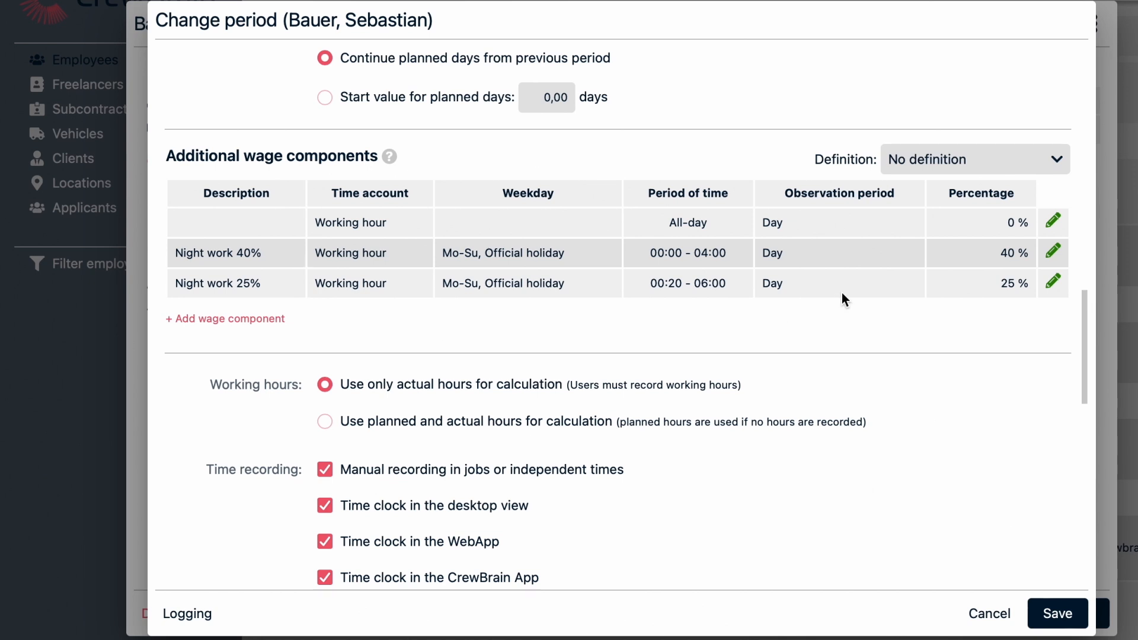
- Apply the Surcharges definition to the period's additional wage components
left_click(1059, 163)
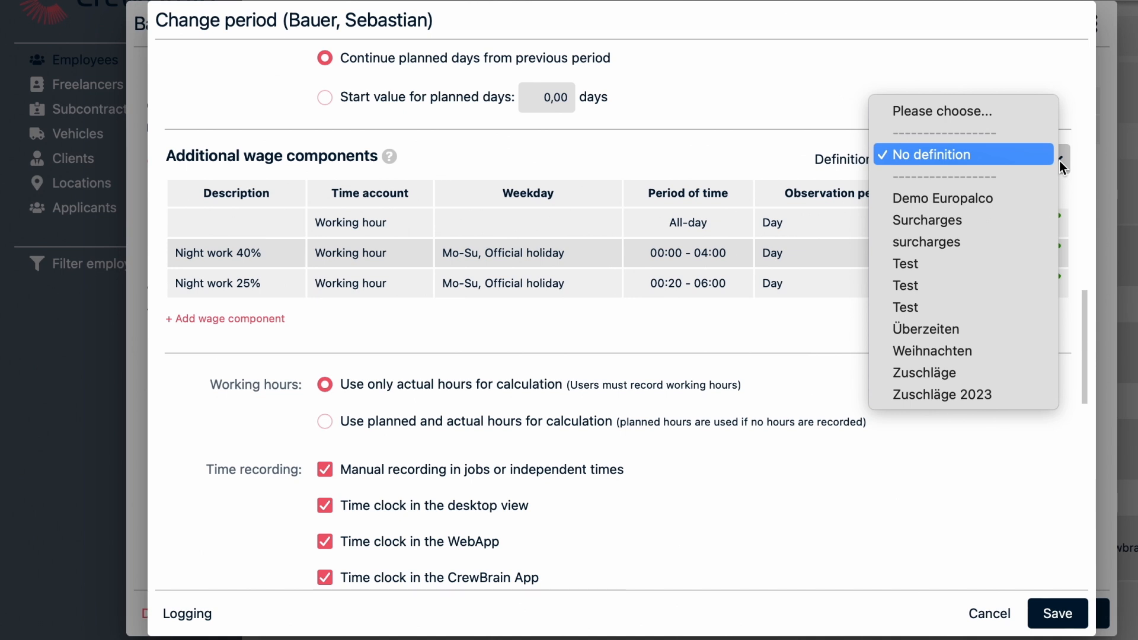
left_click(1027, 223)
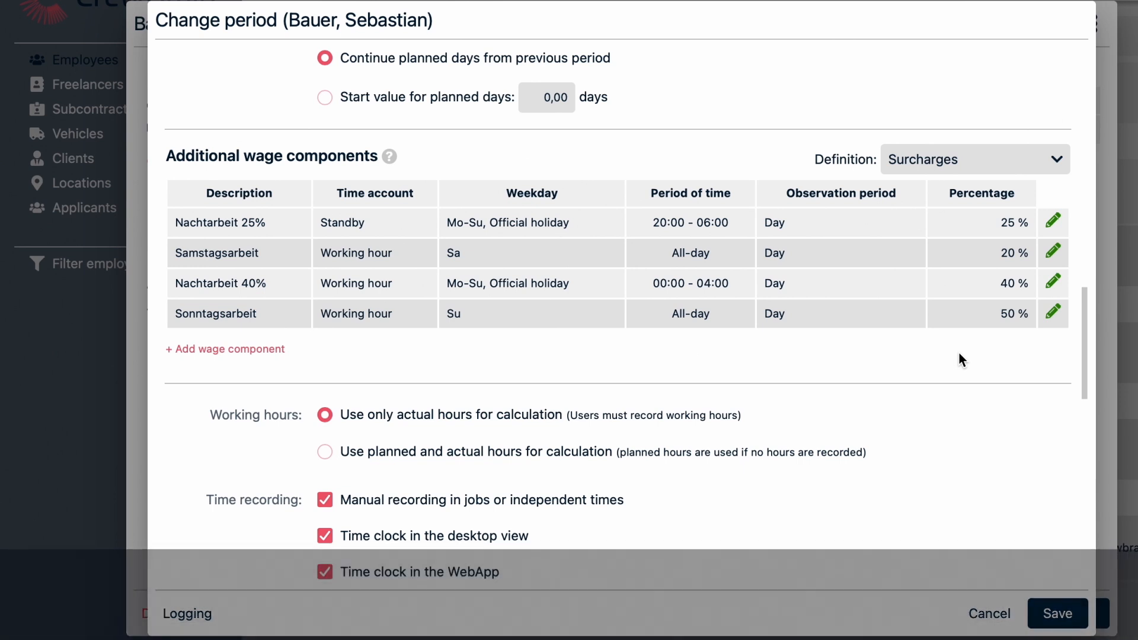
- Change the period's statement type to Statements according to hour or flat rate (job-based)
scroll(775, 177, "up", 5)
scroll(774, 179, "up", 10)
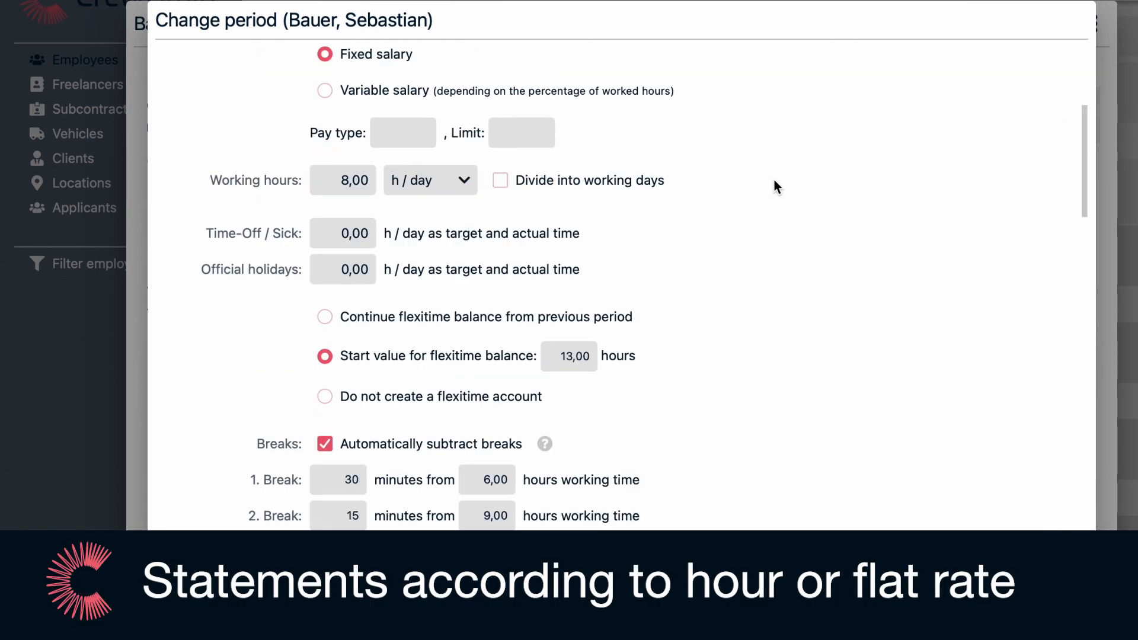
left_click(717, 69)
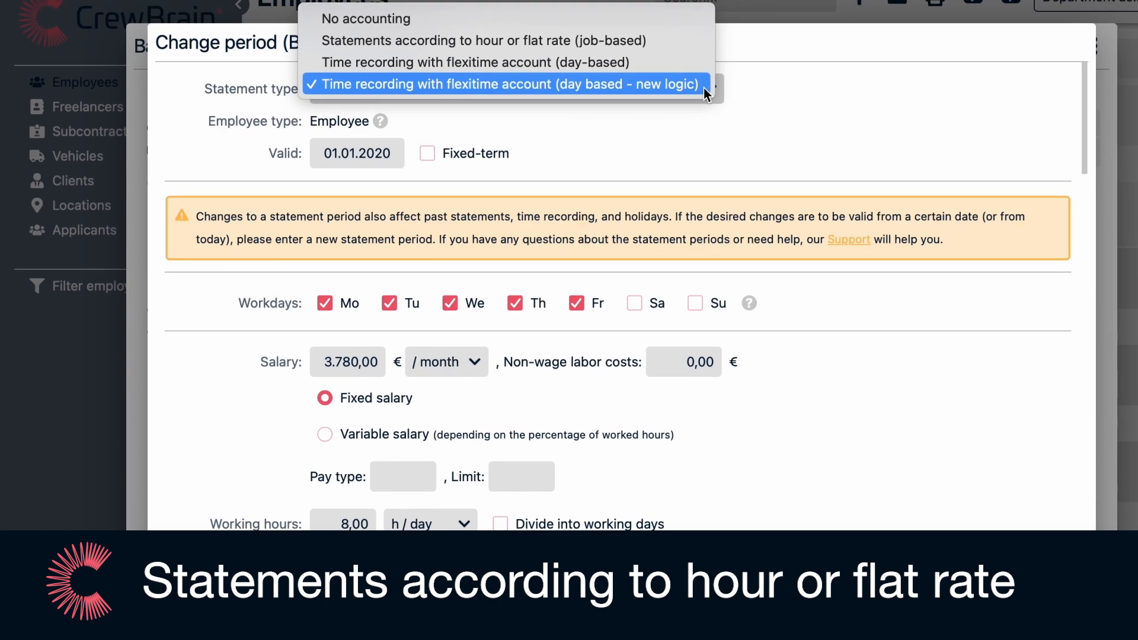
left_click(649, 22)
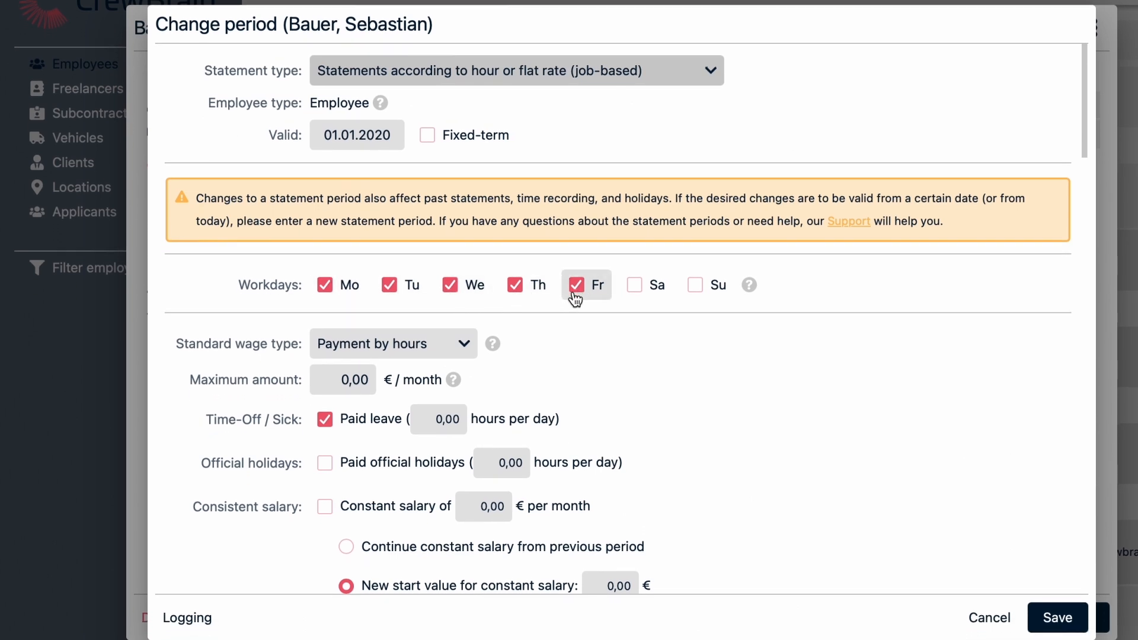
- Examine the standard wage type options, the paid leave and constant salary settings, and the hourly, flat and daily rates per wage category
left_click(470, 342)
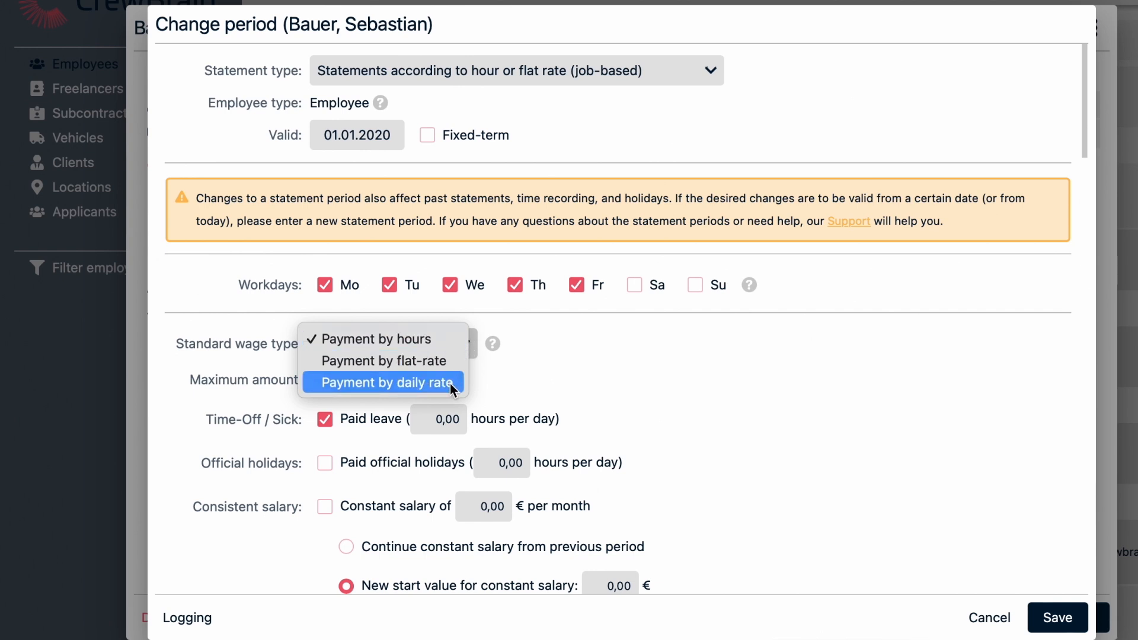
left_click(458, 344)
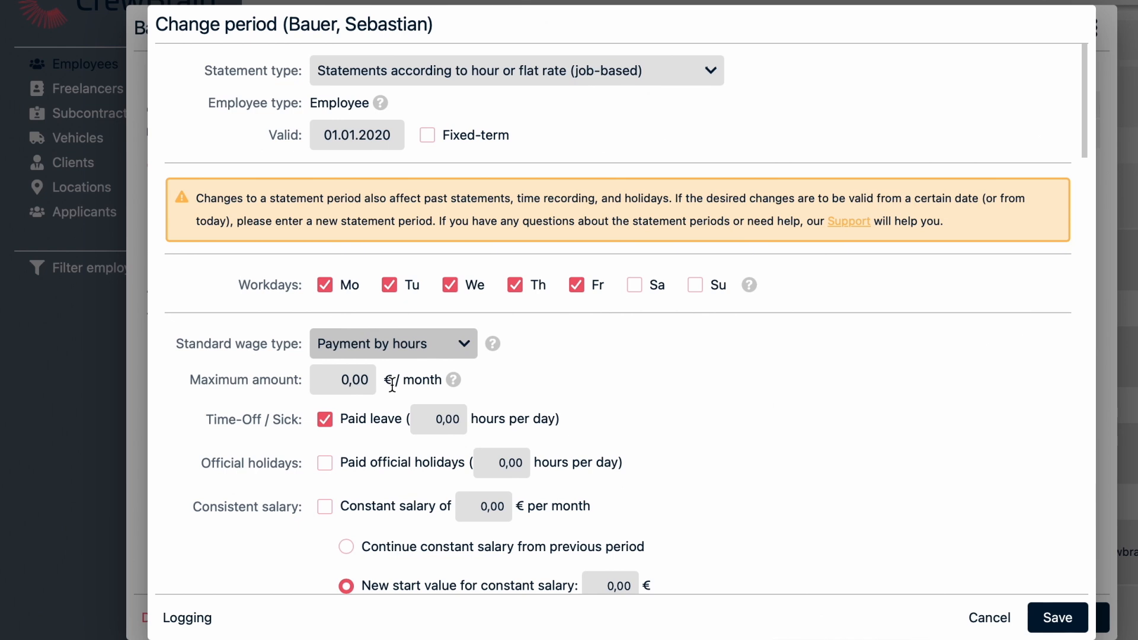
scroll(392, 385, "down", 1)
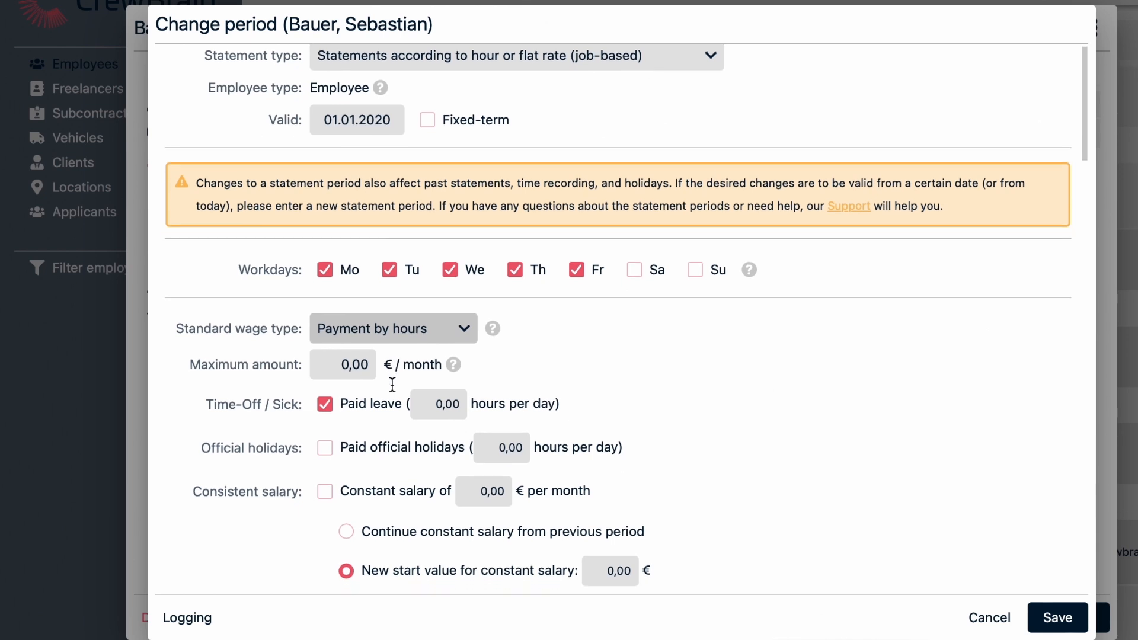
scroll(392, 386, "down", 5)
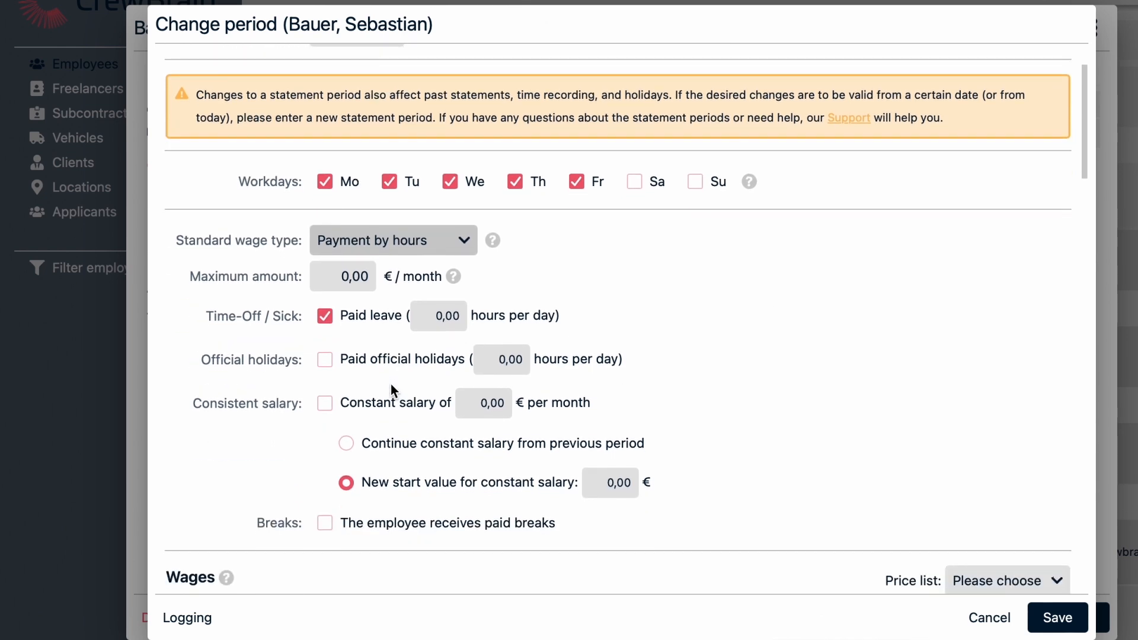
scroll(392, 392, "down", 3)
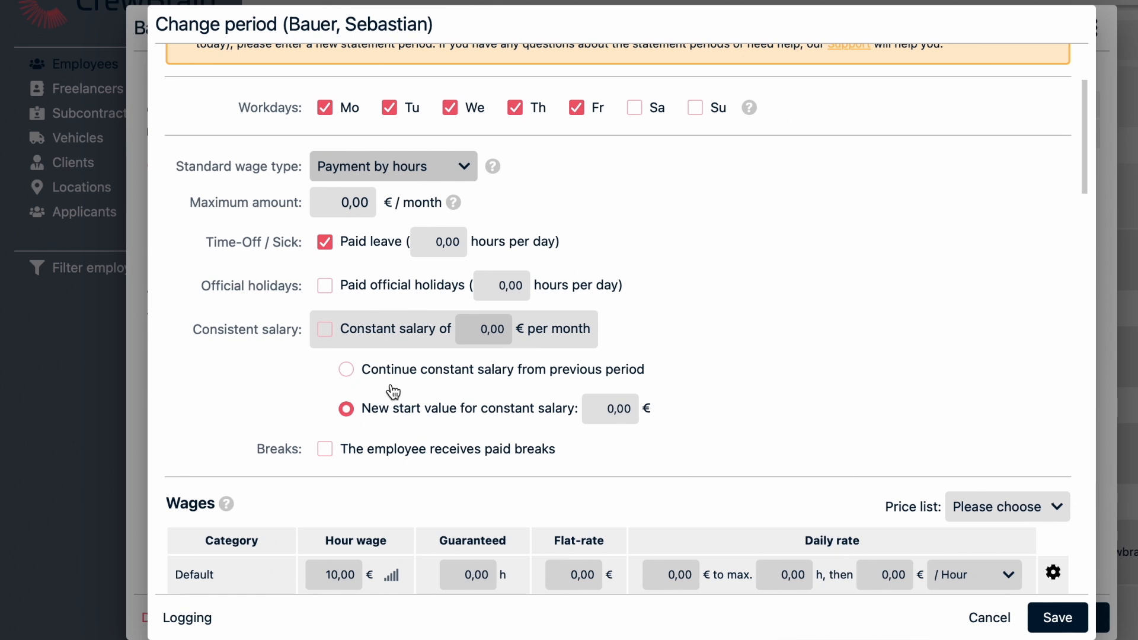
scroll(394, 391, "down", 8)
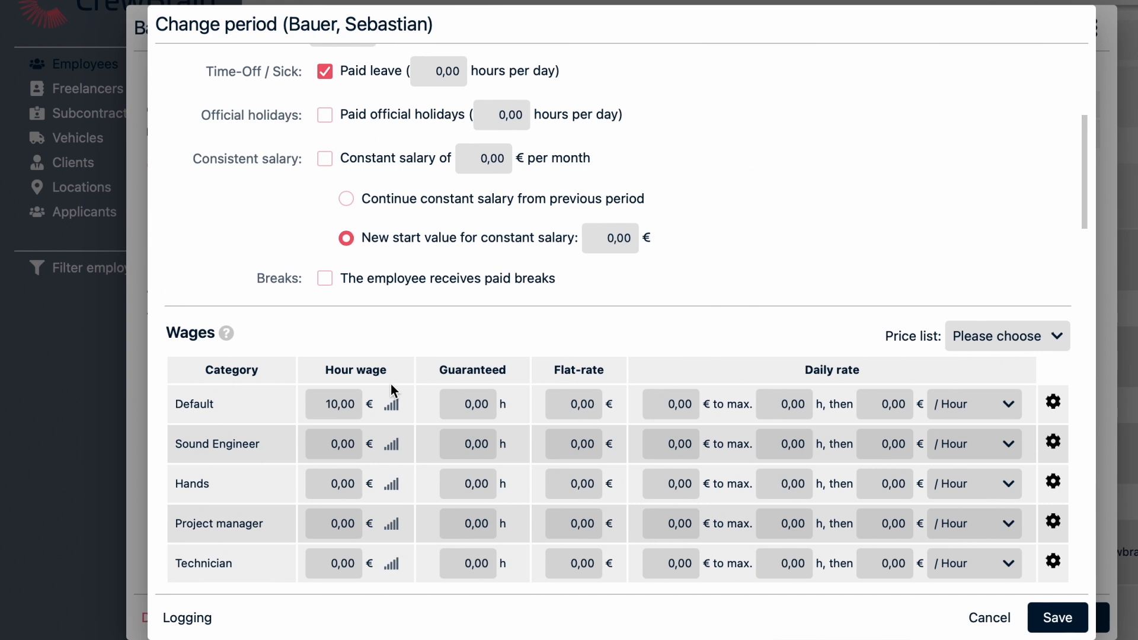
scroll(390, 385, "down", 1)
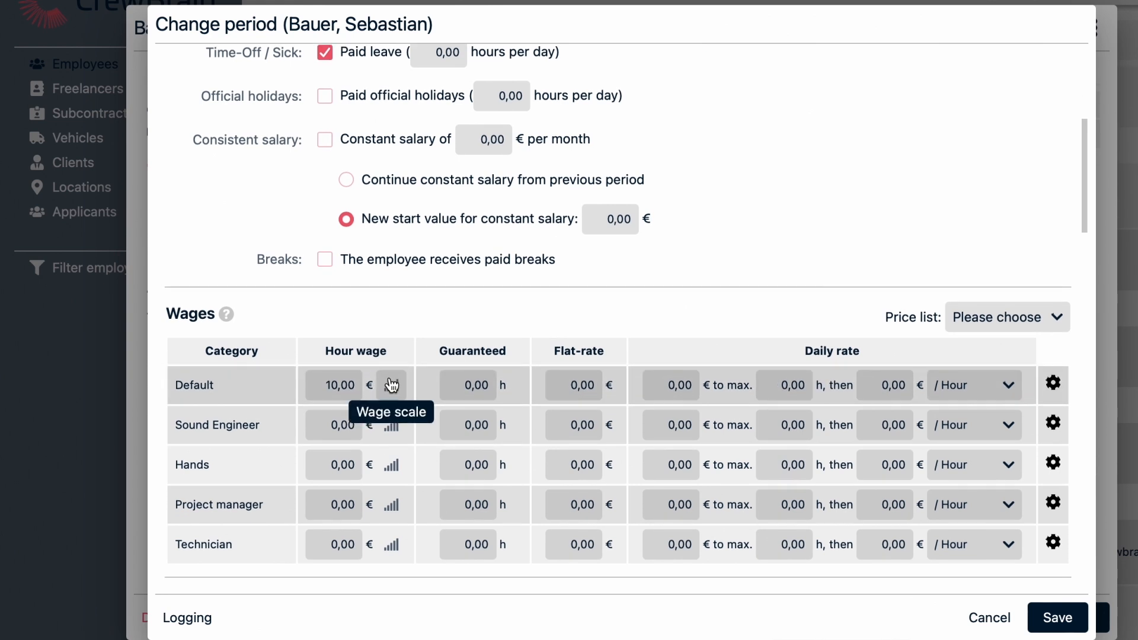
scroll(391, 385, "down", 5)
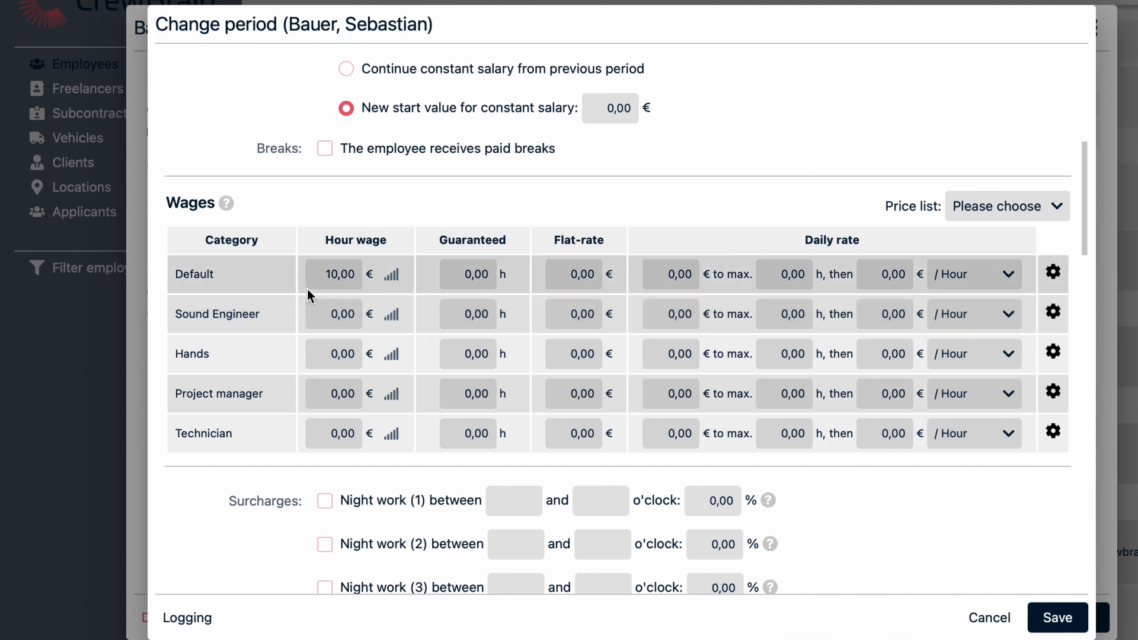
left_click(326, 279)
type("1")
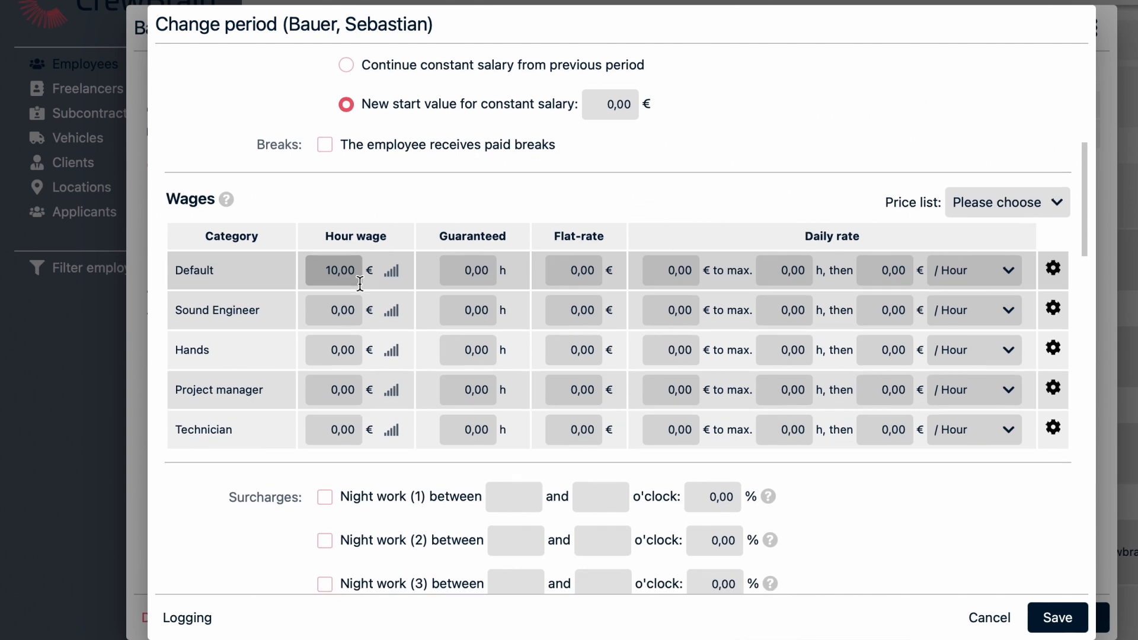
- Enable Surcharges for special job types in the period's surcharge settings
scroll(360, 283, "down", 3)
scroll(362, 285, "down", 1)
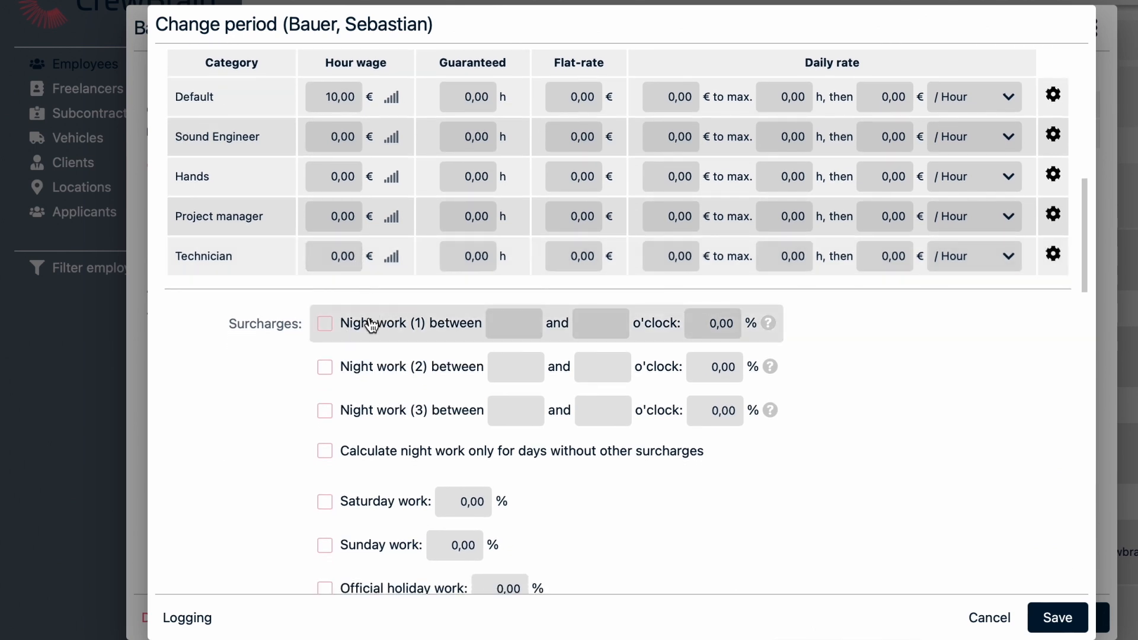
scroll(371, 325, "down", 4)
scroll(371, 325, "down", 2)
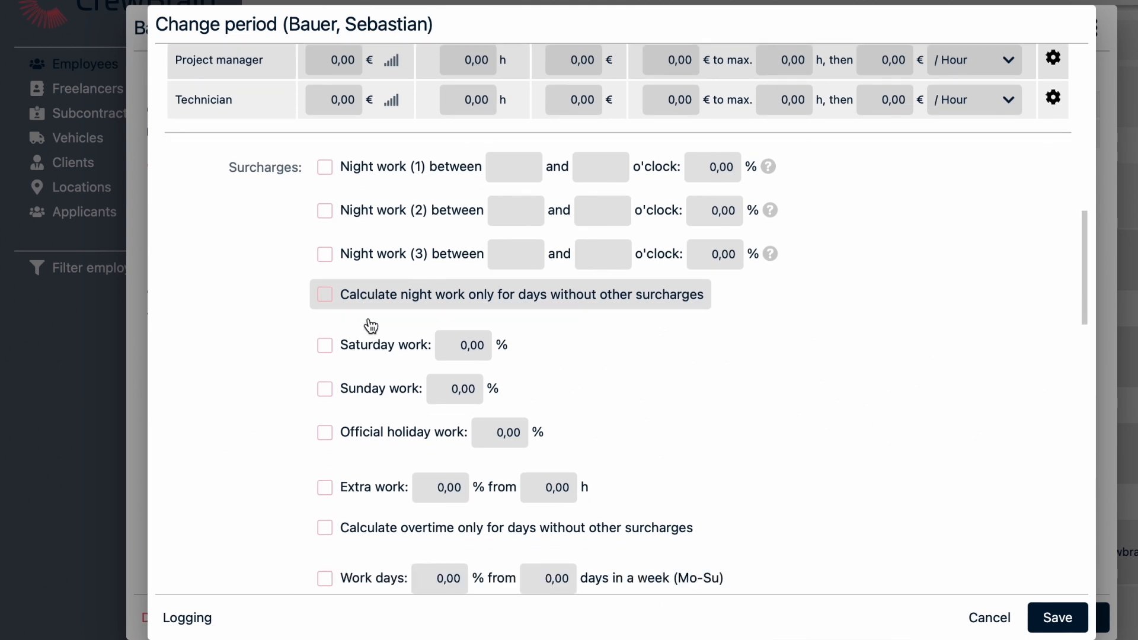
scroll(370, 326, "down", 3)
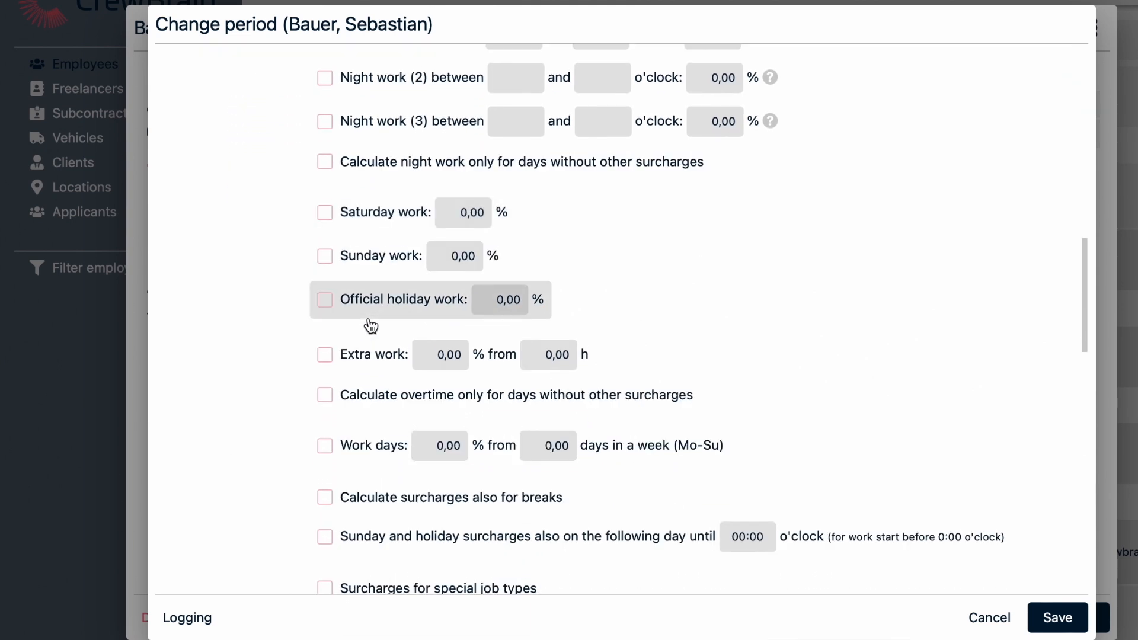
scroll(370, 326, "down", 5)
scroll(371, 326, "down", 1)
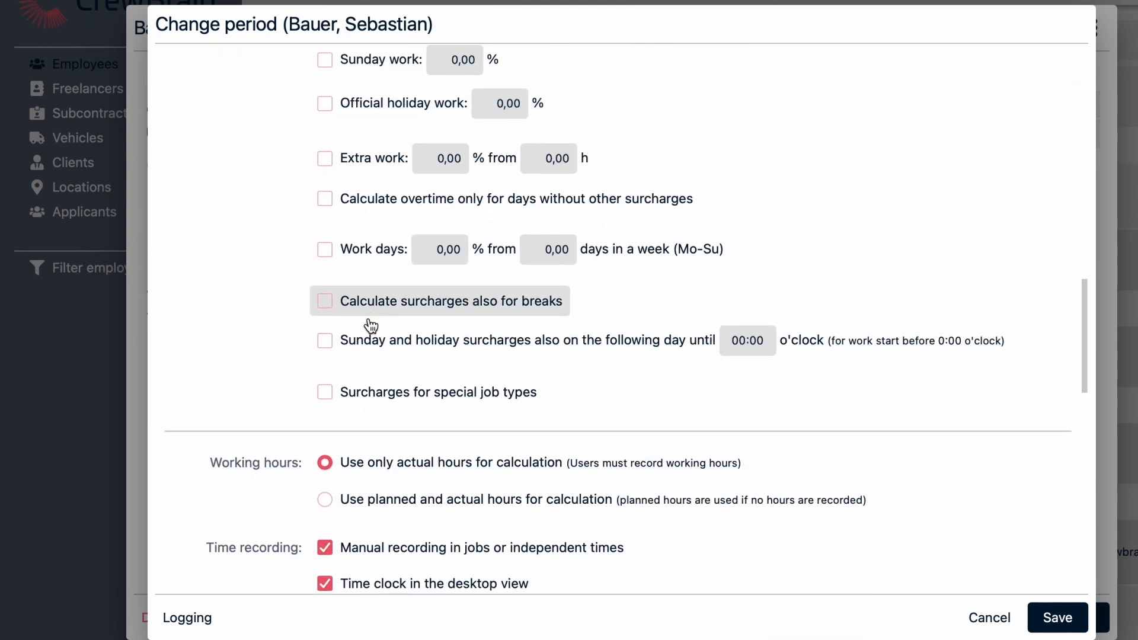
left_click(328, 392)
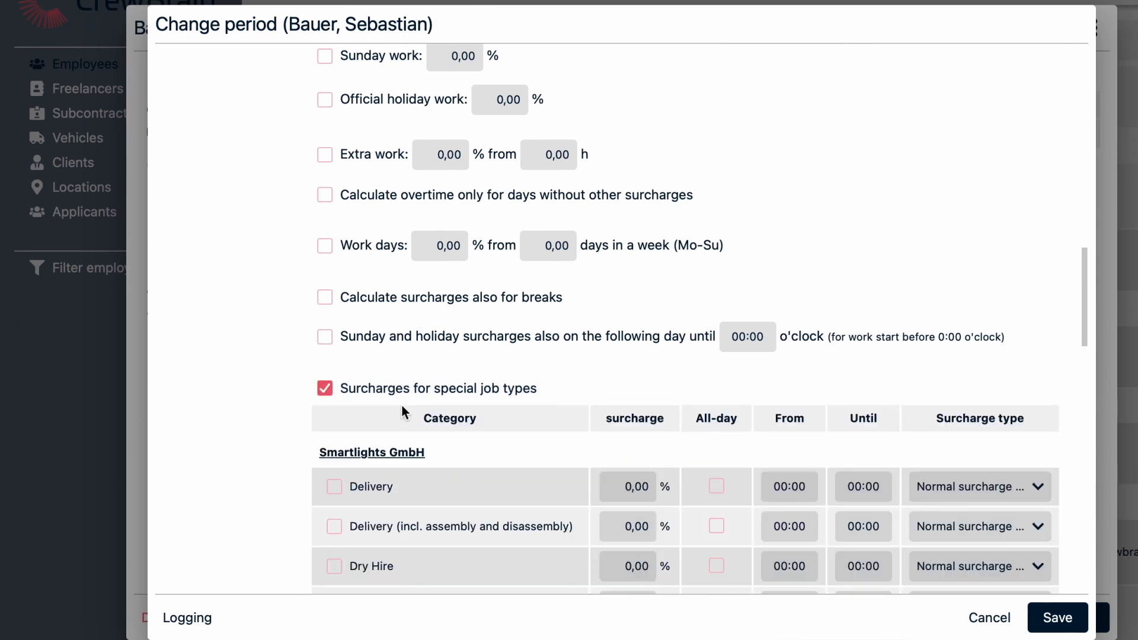
- Examine the job type surcharge table and the period's working hours, time recording and time-off settings
scroll(402, 406, "down", 2)
scroll(402, 406, "down", 4)
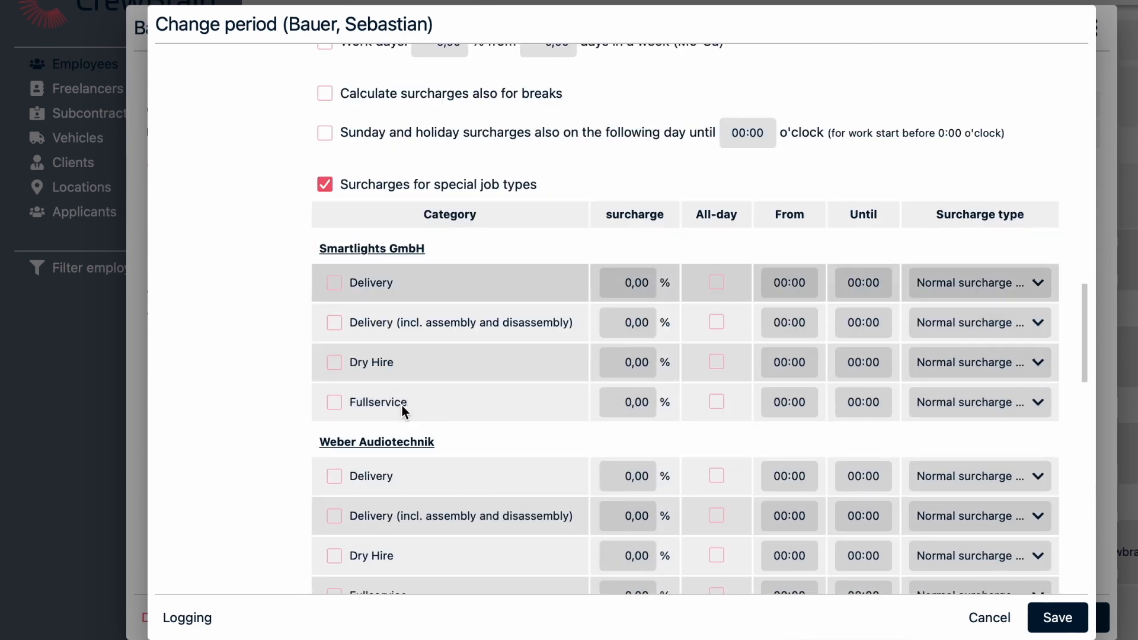
scroll(402, 406, "down", 2)
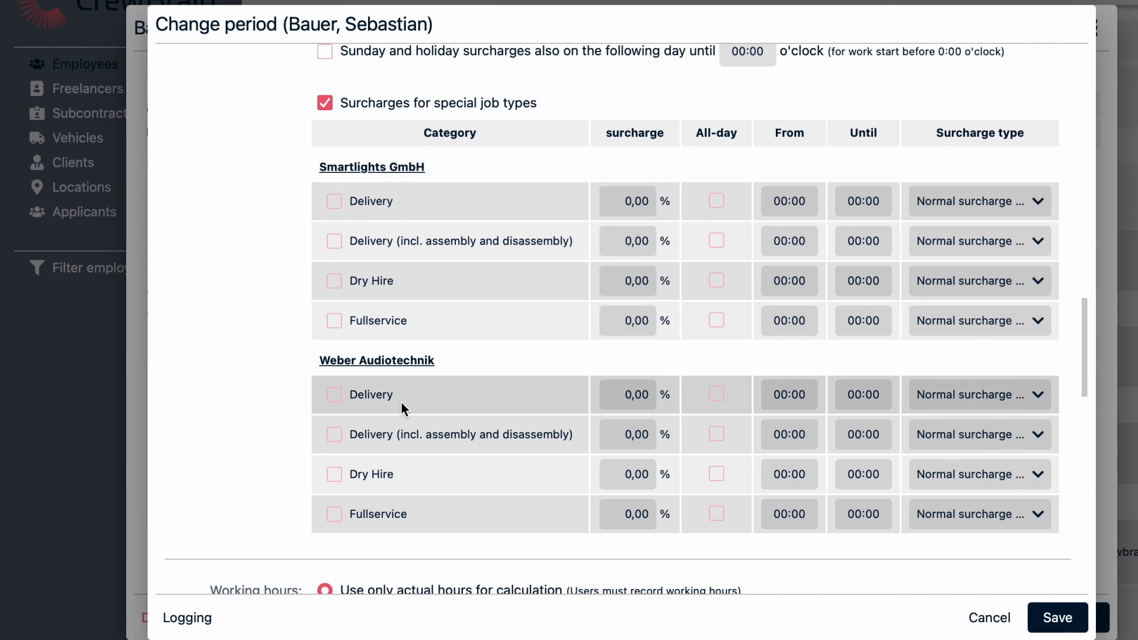
scroll(403, 411, "down", 5)
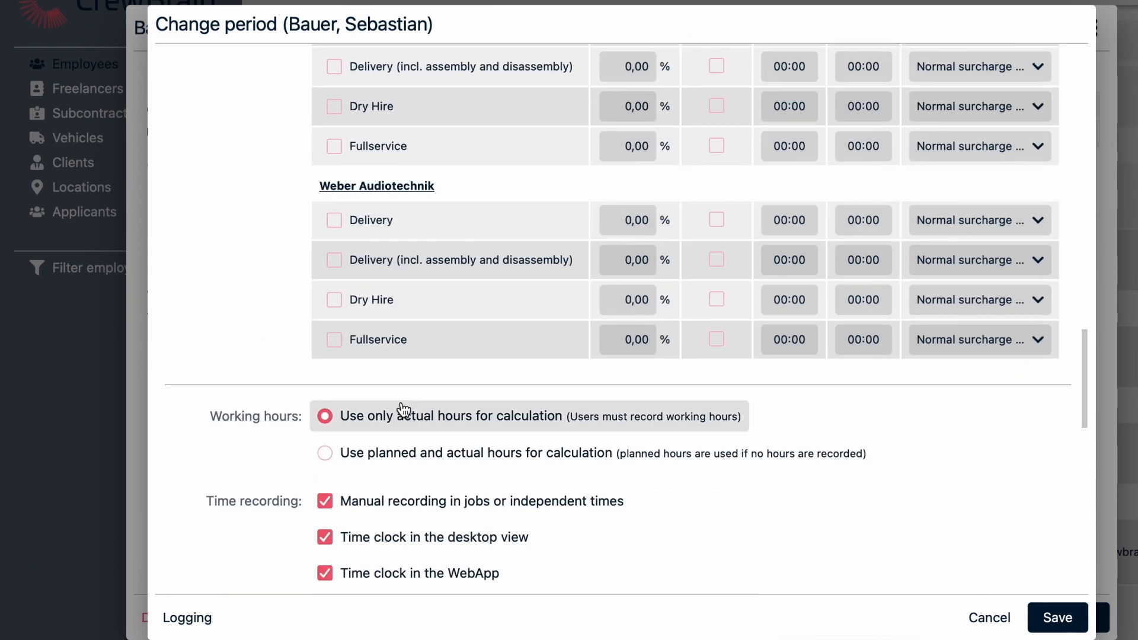
scroll(403, 409, "down", 2)
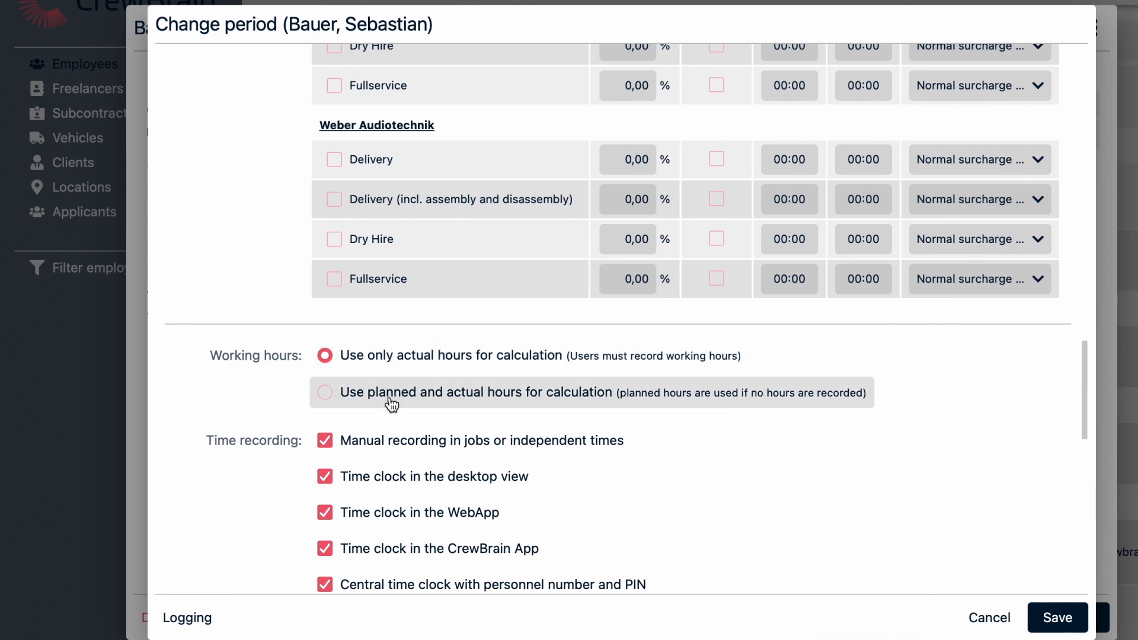
scroll(392, 405, "down", 3)
scroll(394, 382, "down", 5)
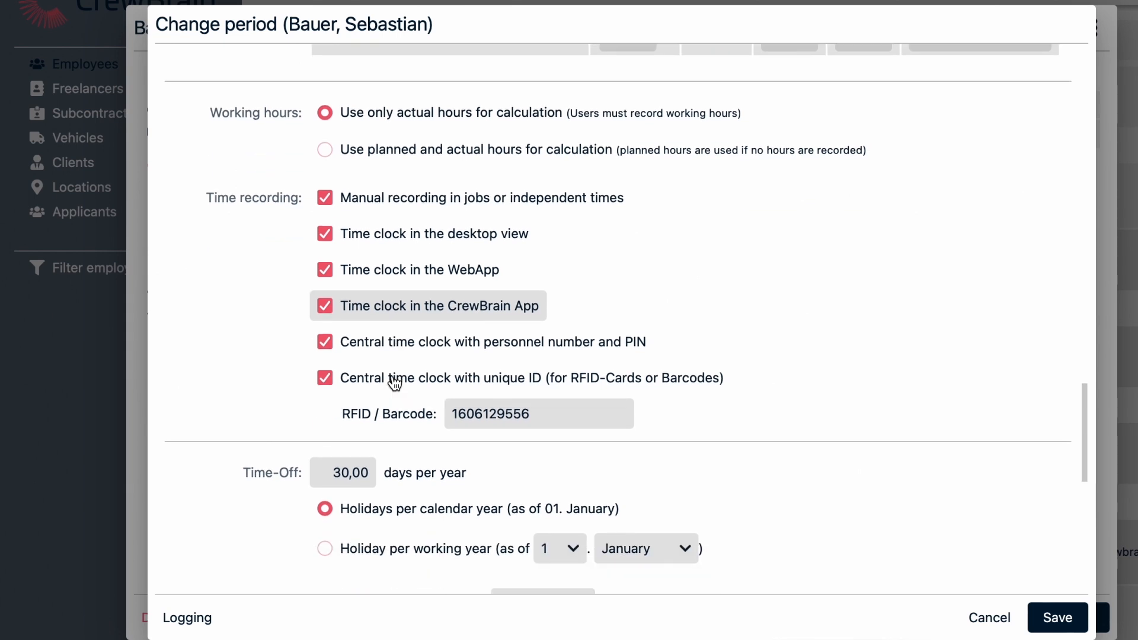
scroll(394, 382, "down", 1)
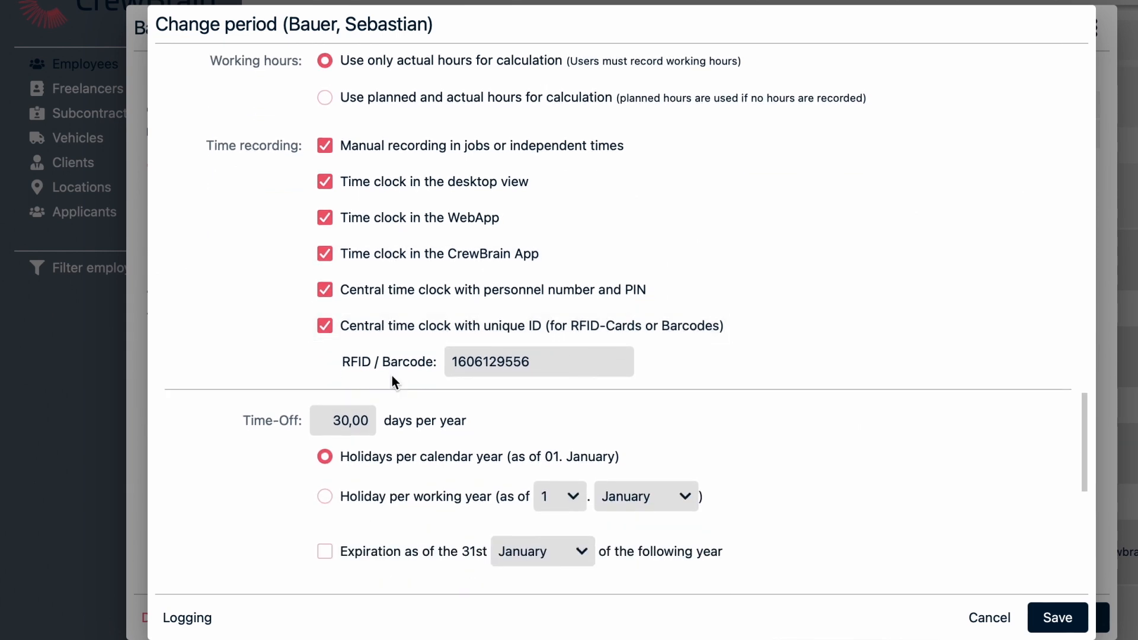
scroll(392, 375, "down", 3)
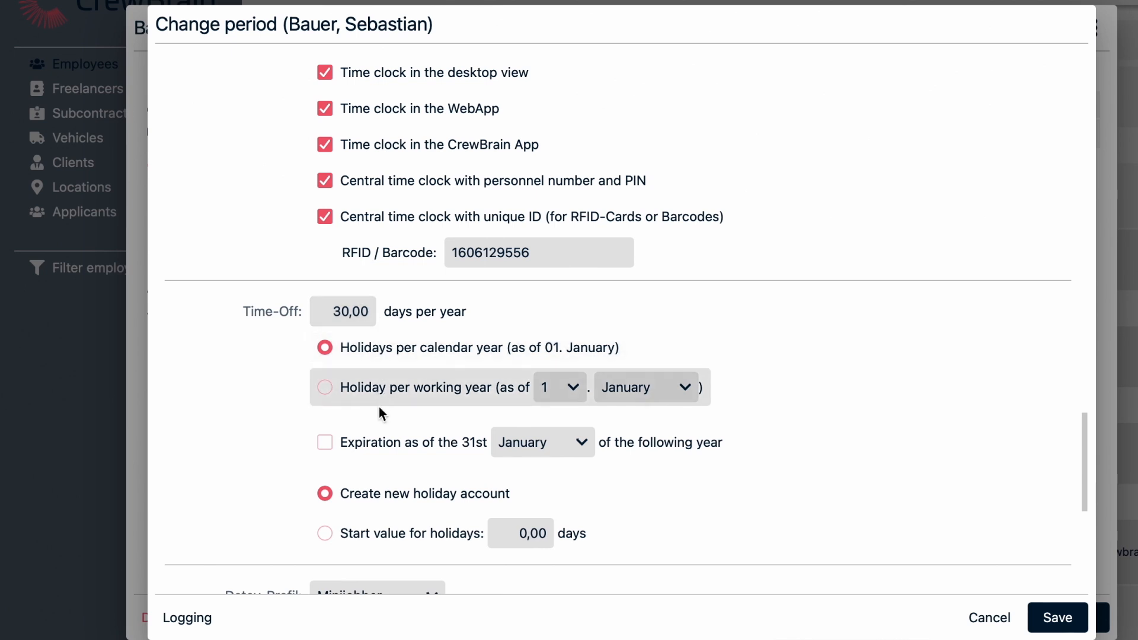
scroll(378, 410, "down", 3)
scroll(380, 416, "down", 1)
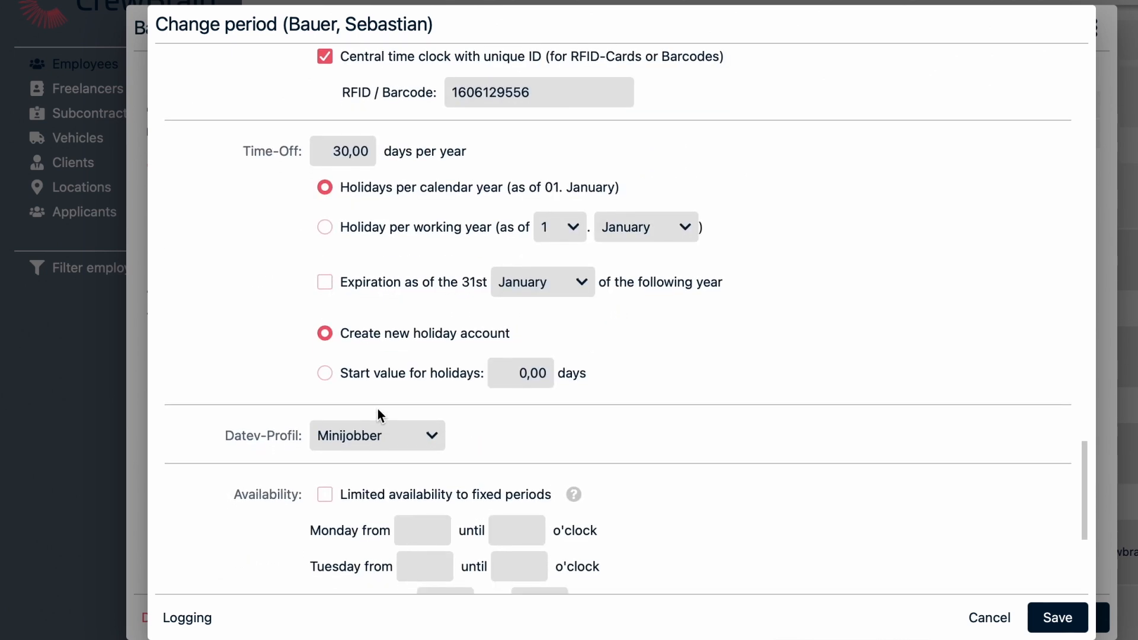
- Keep Minijobber as the Datev profile, then save the changed period and the employee record
left_click(431, 420)
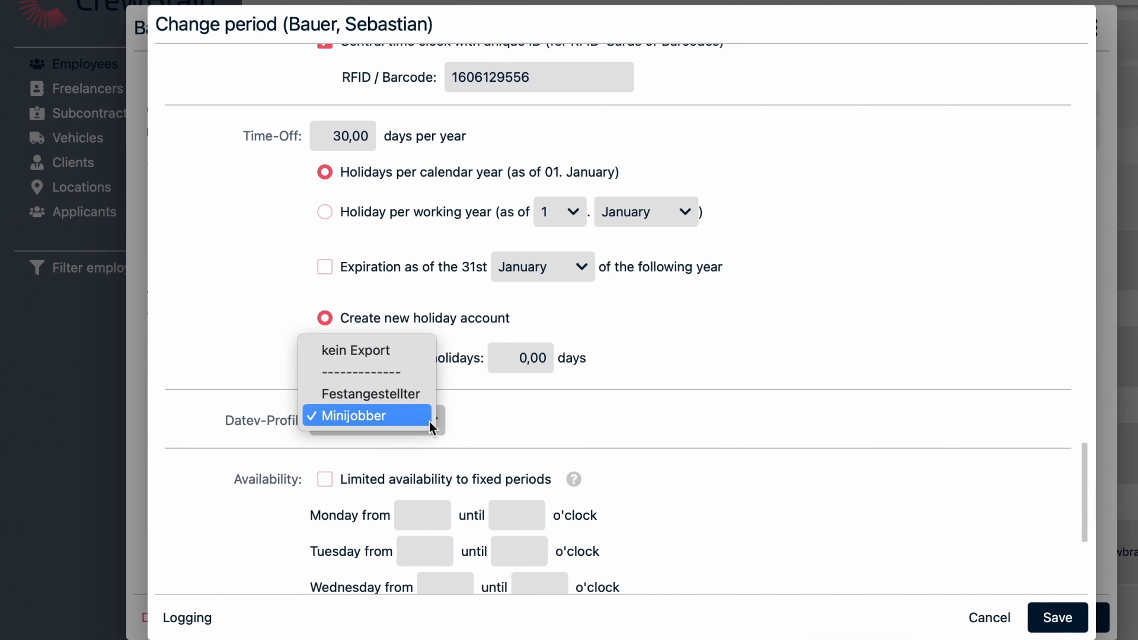
left_click(429, 421)
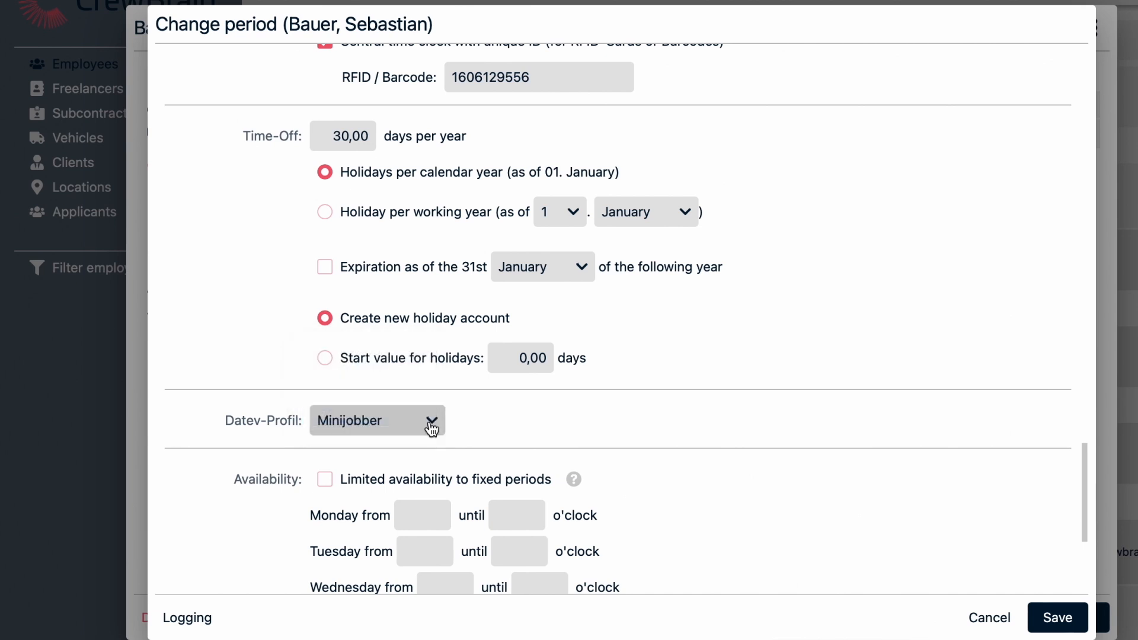
scroll(432, 428, "down", 3)
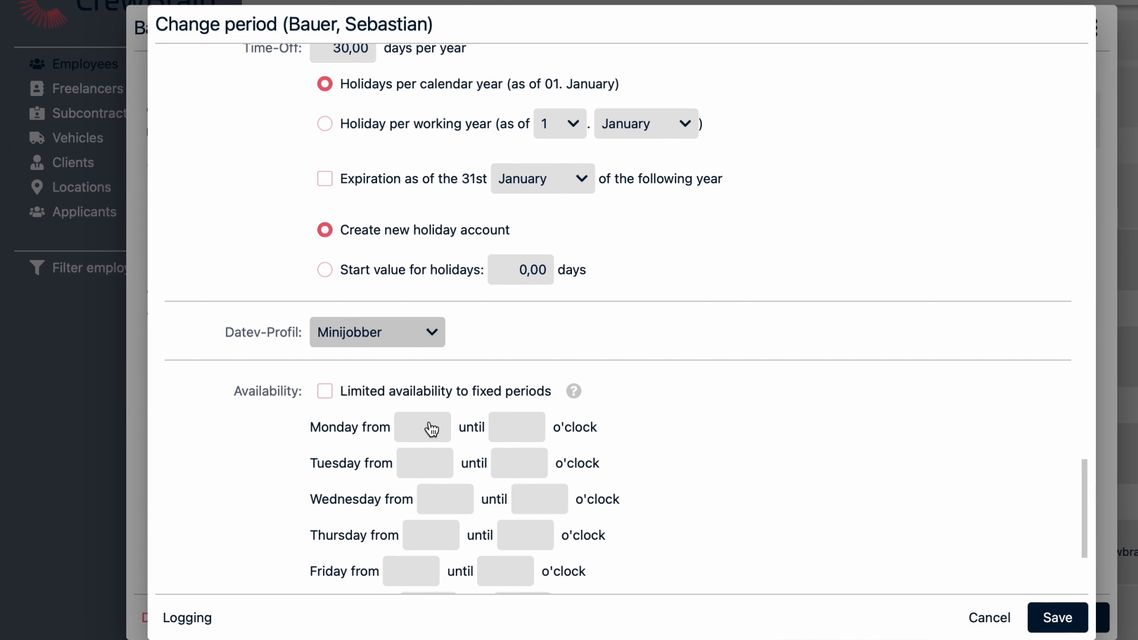
scroll(431, 428, "down", 6)
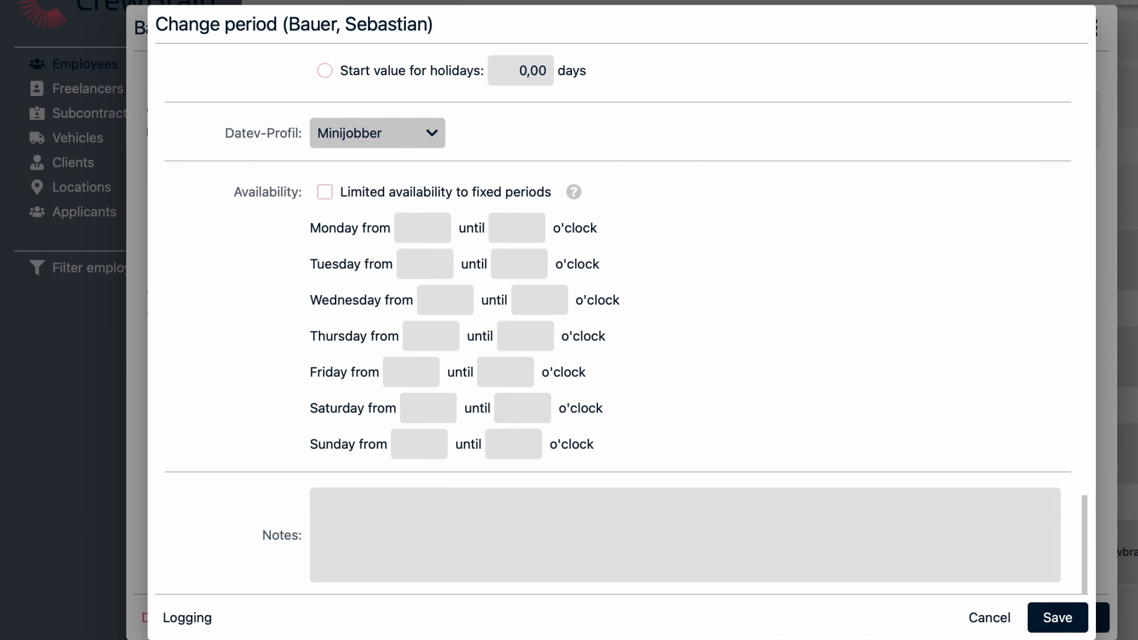
left_click(1044, 620)
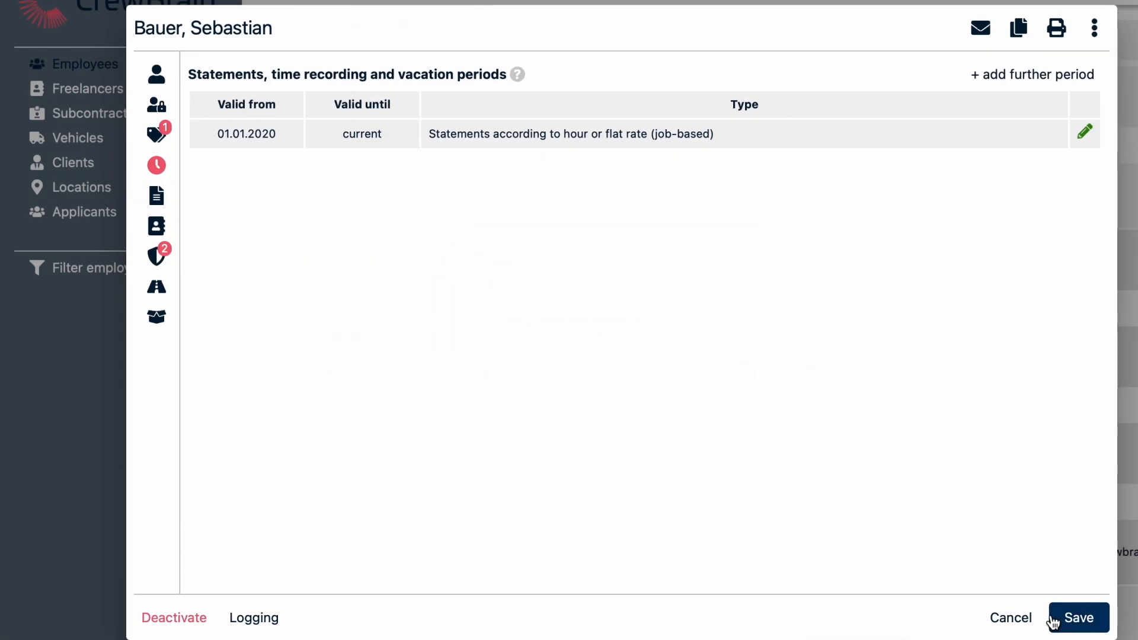
left_click(1082, 618)
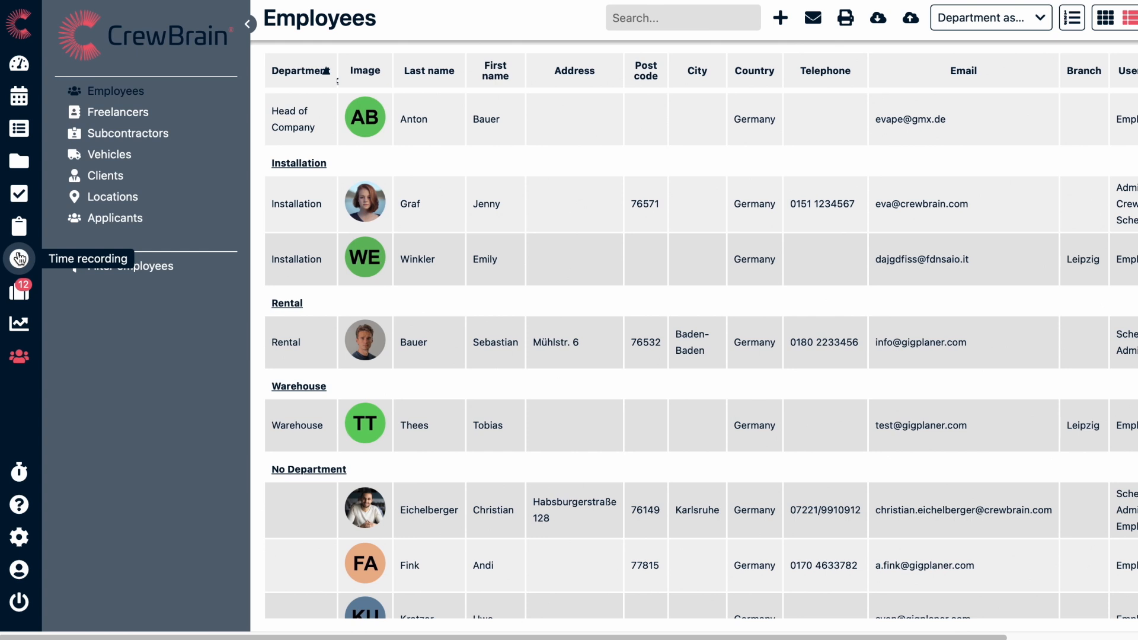
- Open the time recording and review the June 2023 times, booked jobs and additional wage components of the displayed employee
left_click(19, 258)
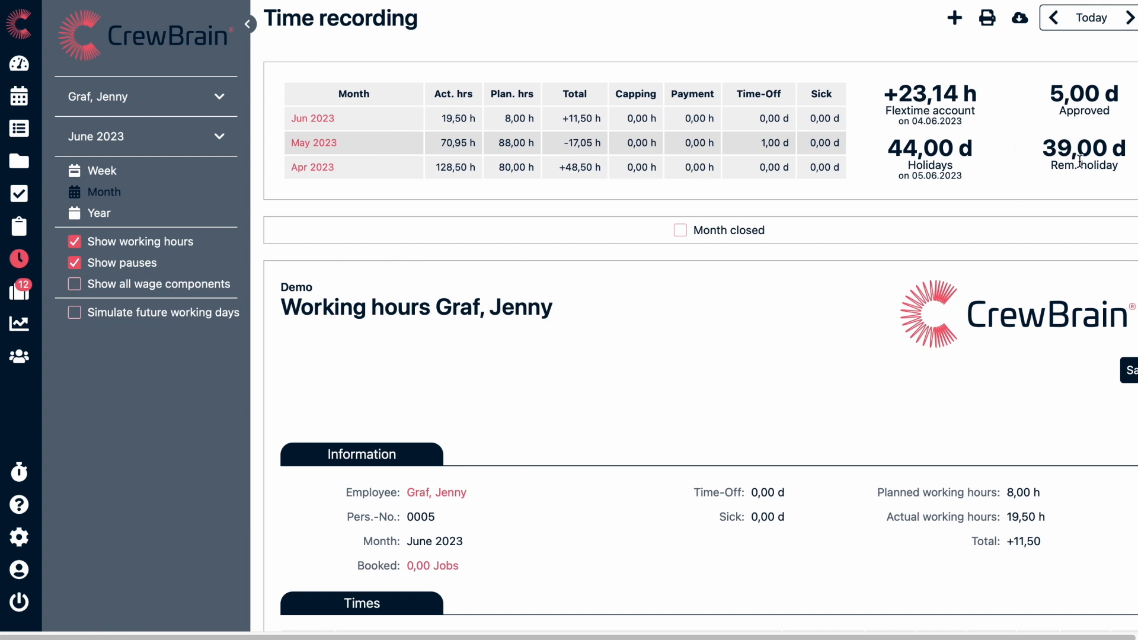
scroll(639, 455, "down", 6)
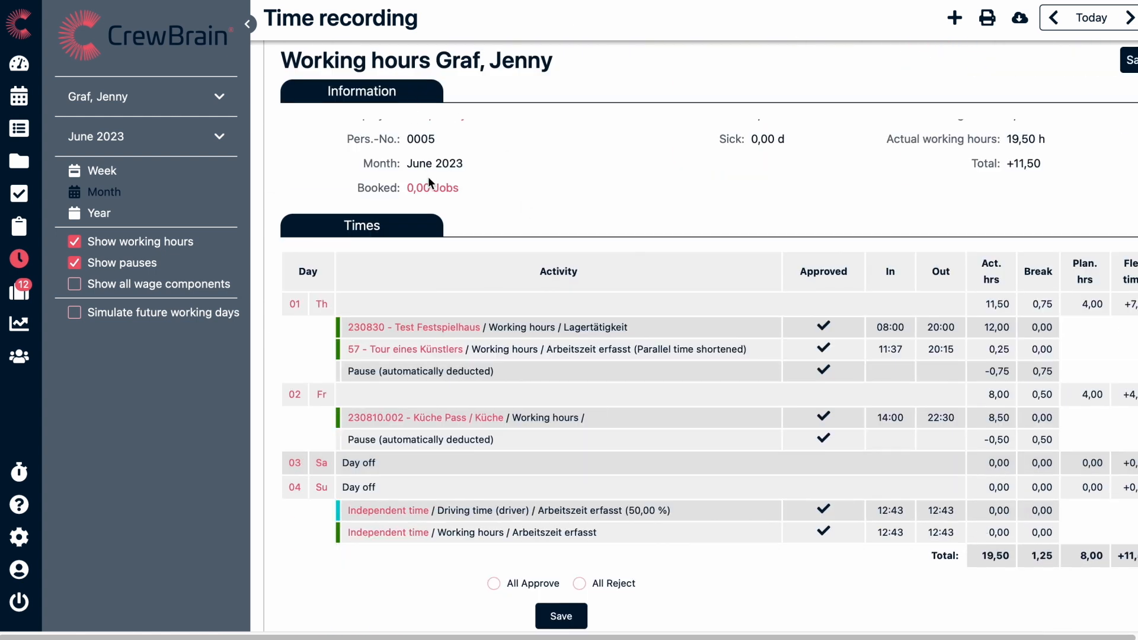
left_click(428, 188)
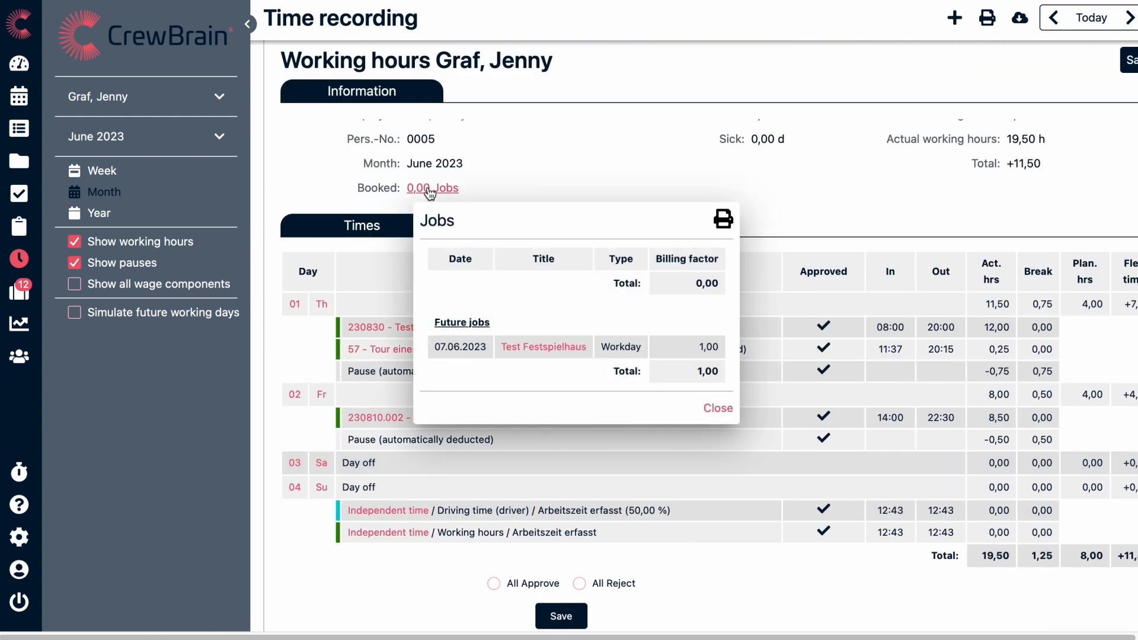
left_click(730, 412)
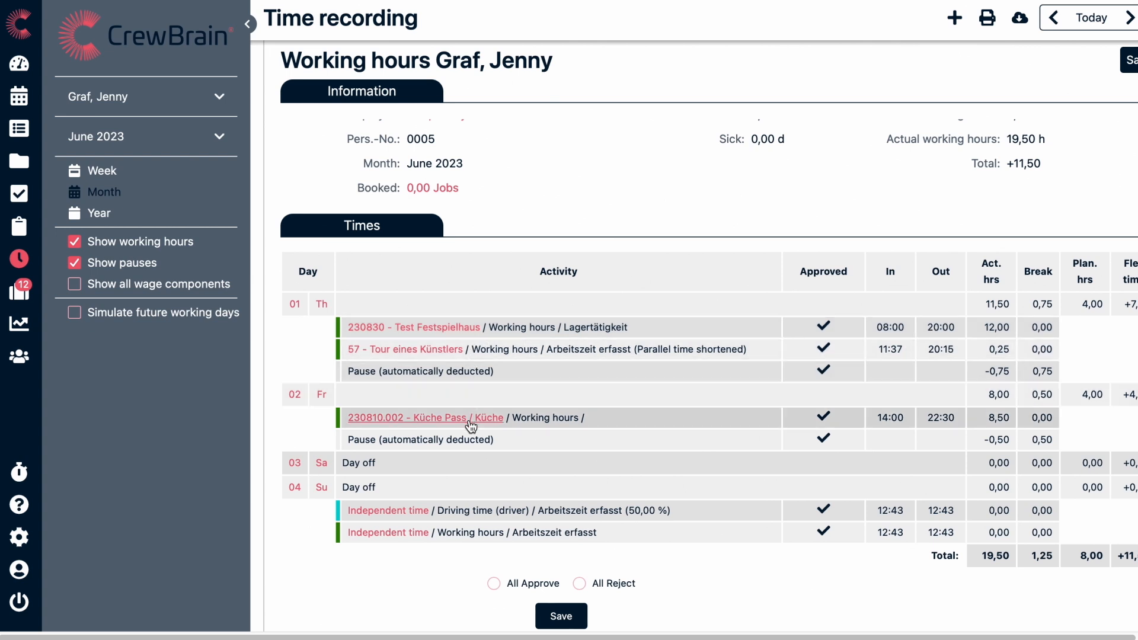
scroll(471, 425, "down", 10)
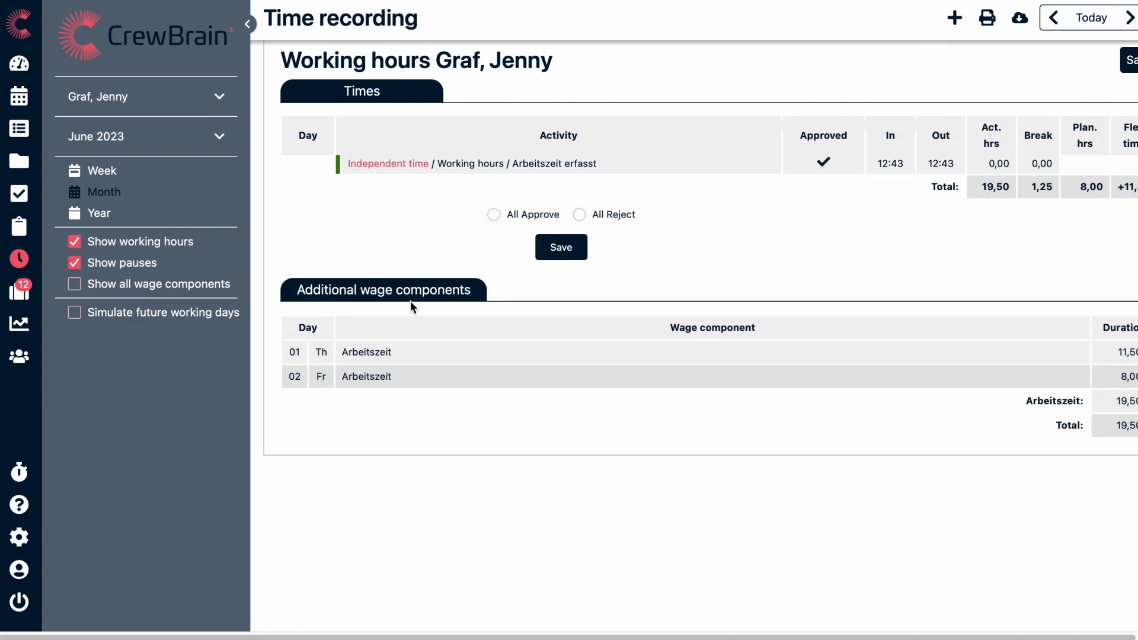
- Open the Statements area and switch the statement month to May 2023
left_click(19, 228)
left_click(140, 136)
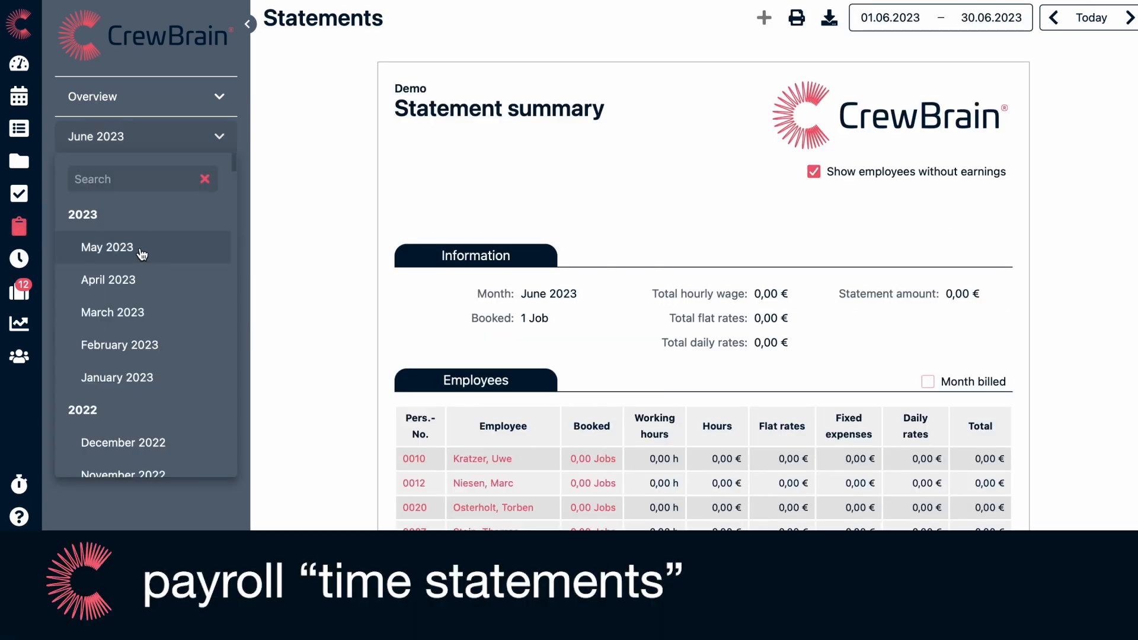
left_click(141, 249)
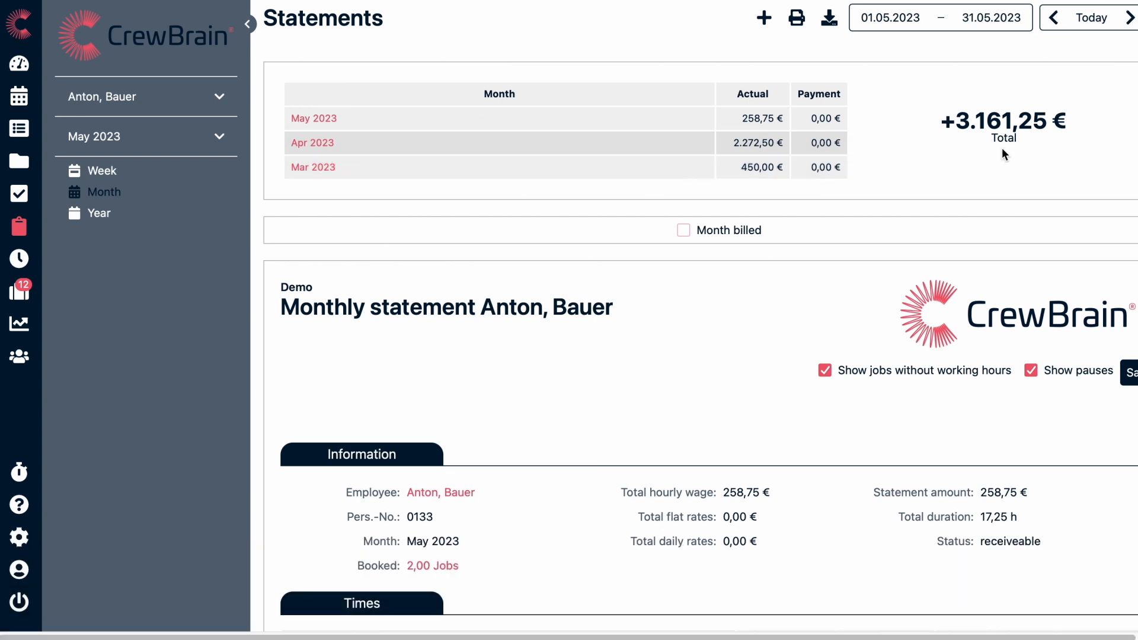
- Review the May 2023 monthly statement from the general information through the recorded job times to the total duration and statement amount
scroll(713, 418, "down", 3)
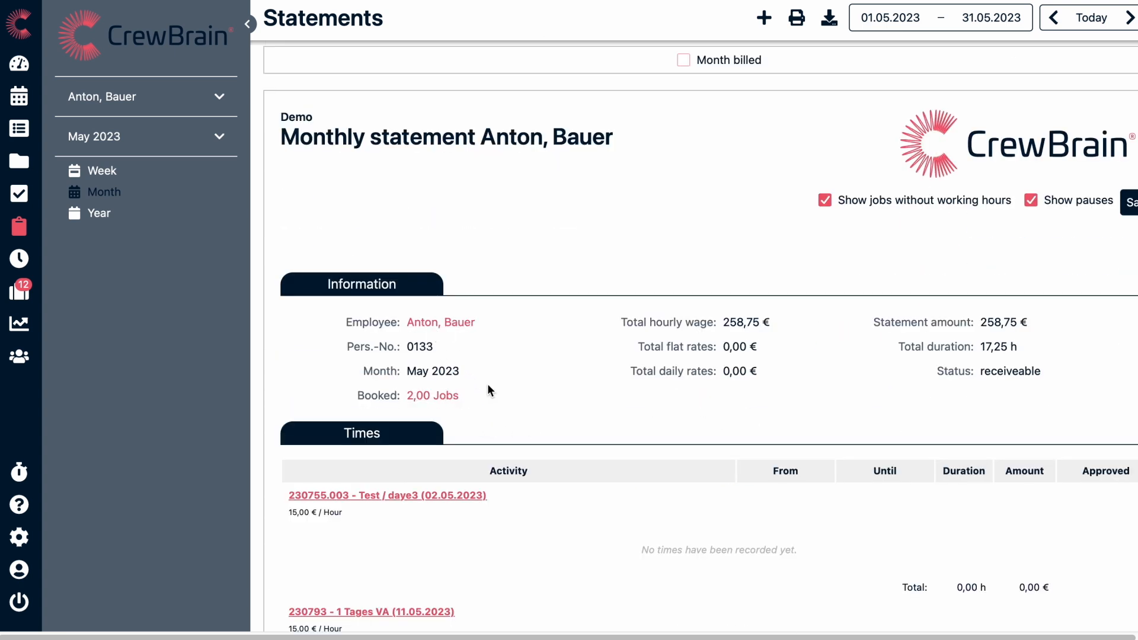
scroll(858, 386, "down", 1)
scroll(857, 386, "down", 3)
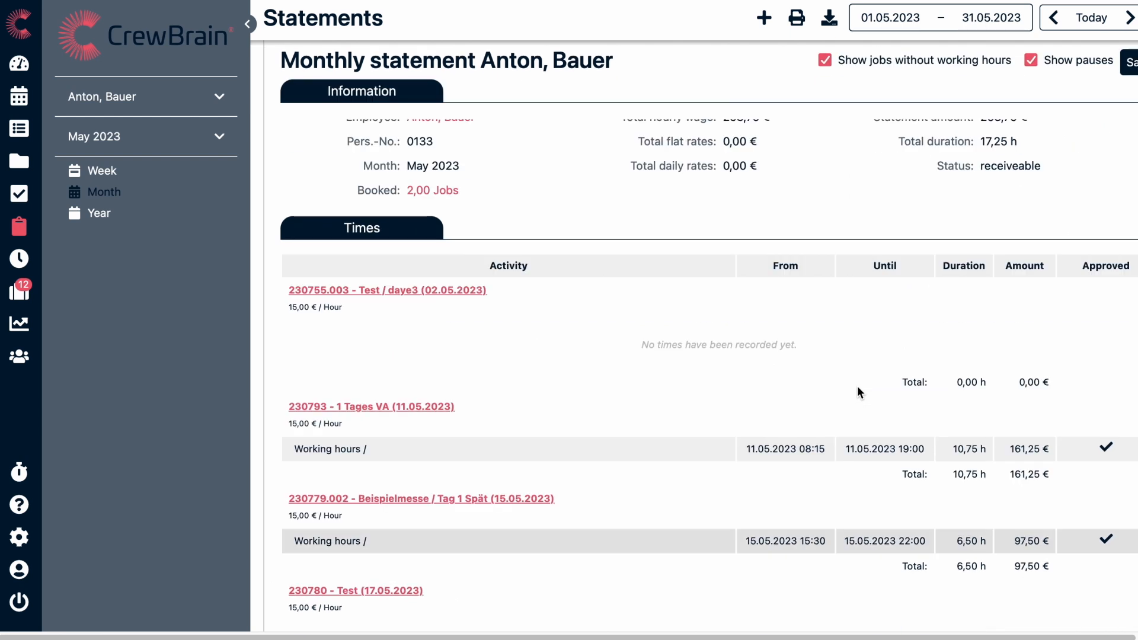
scroll(857, 386, "down", 1)
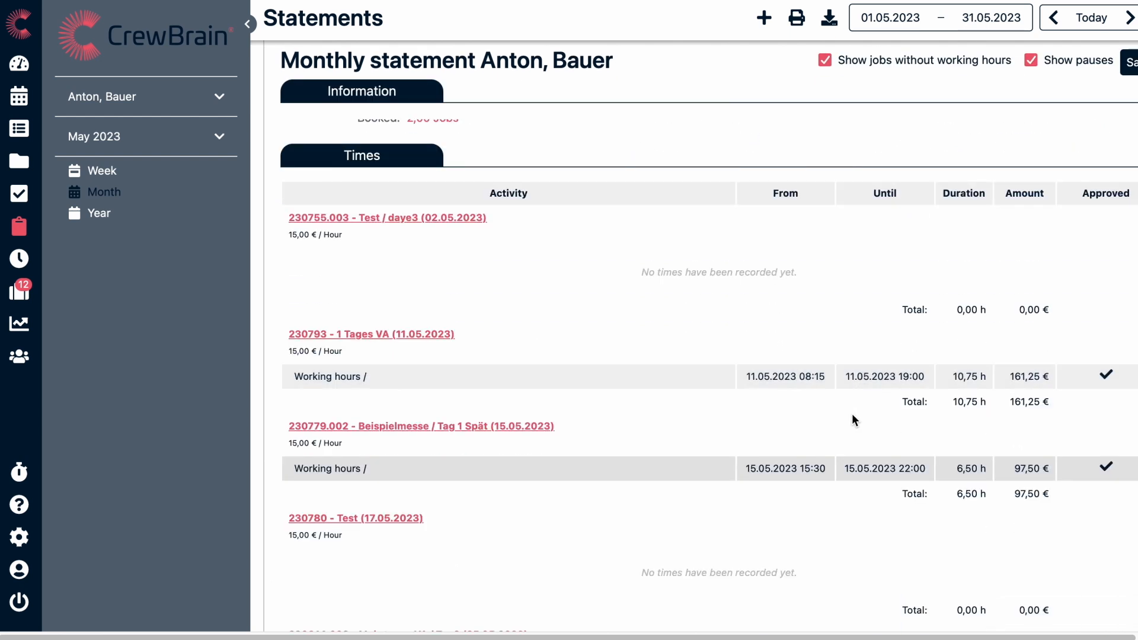
scroll(852, 415, "down", 1)
scroll(853, 415, "down", 5)
scroll(852, 414, "down", 2)
- Switch the statement to the first listed freelancer for February 2023 and review the flat-rate and daily-rate jobs
left_click(214, 138)
left_click(217, 98)
scroll(193, 358, "down", 1)
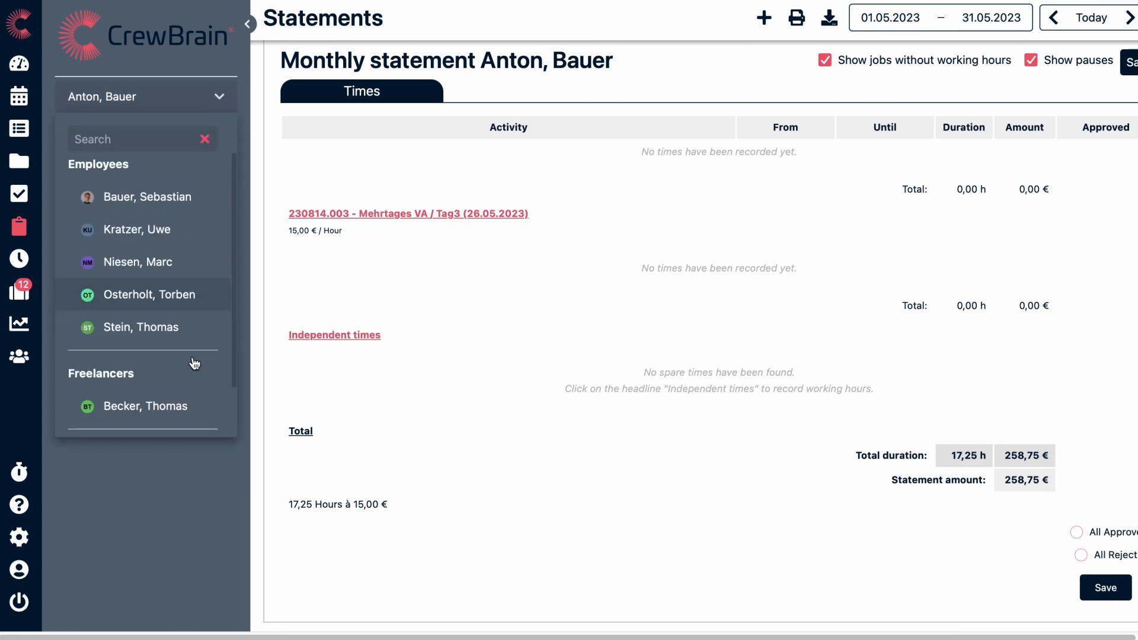
left_click(171, 405)
left_click(219, 138)
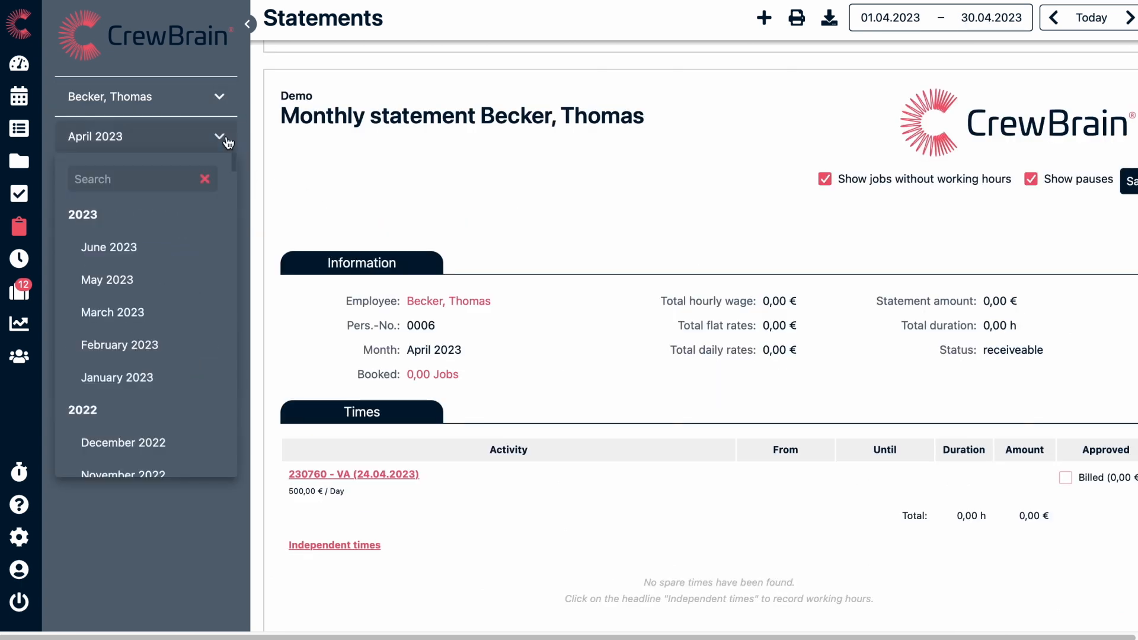
left_click(152, 349)
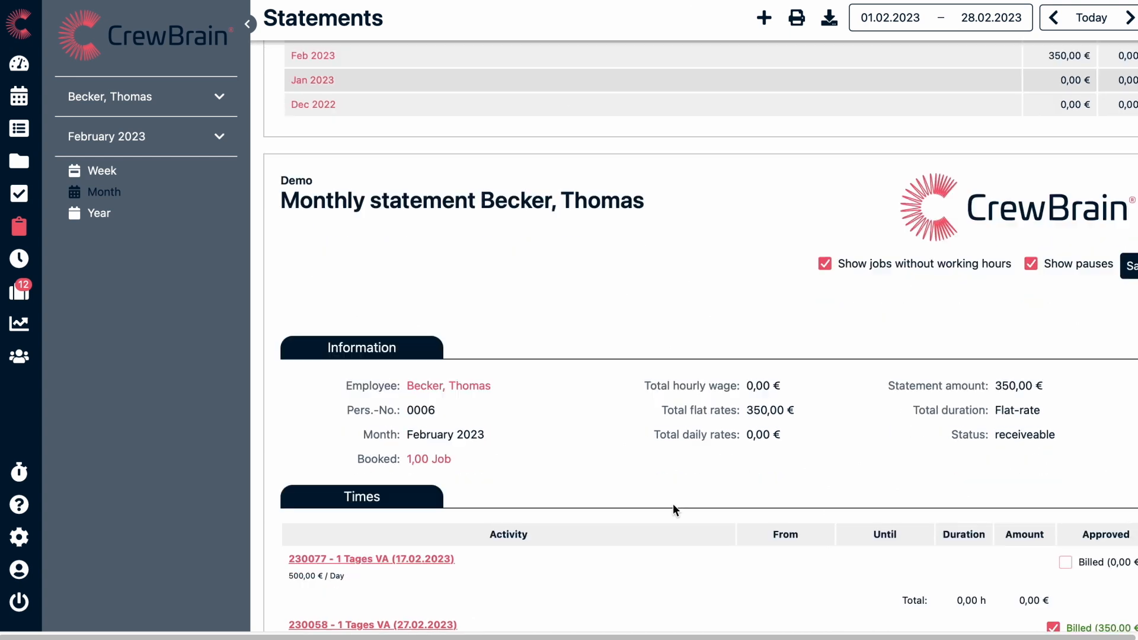
scroll(666, 505, "down", 2)
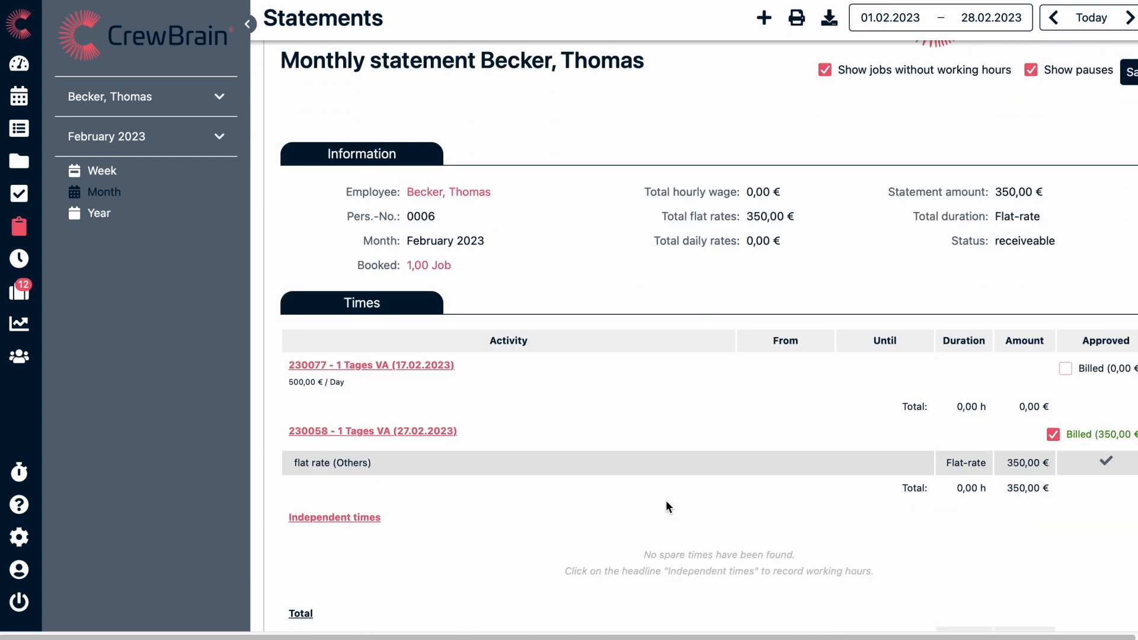